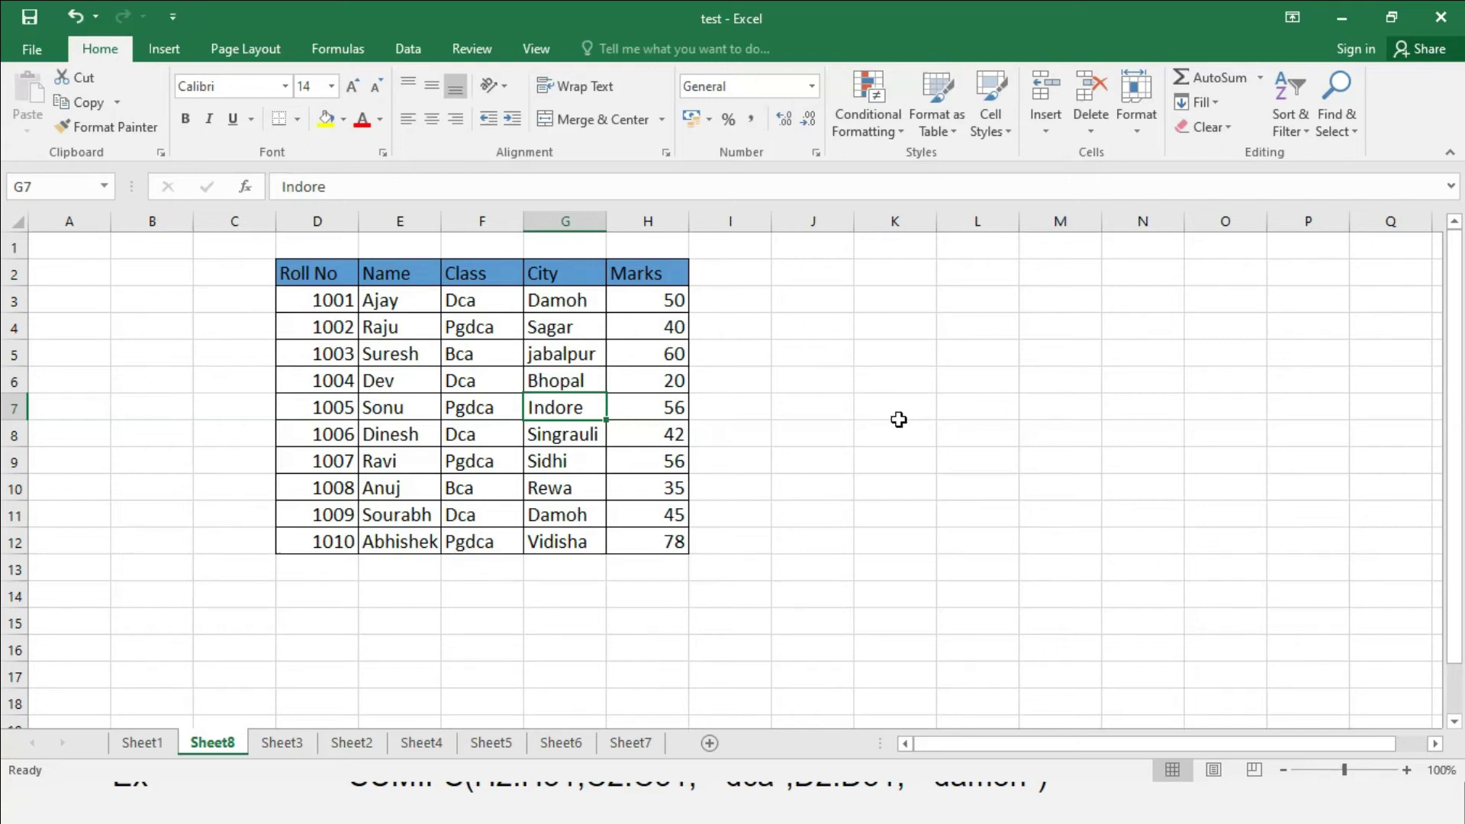
Step: Enter =sum(H3:H12) in cell H13 to total the Marks column, and clear that cell
left_click_drag(654, 299, 660, 545)
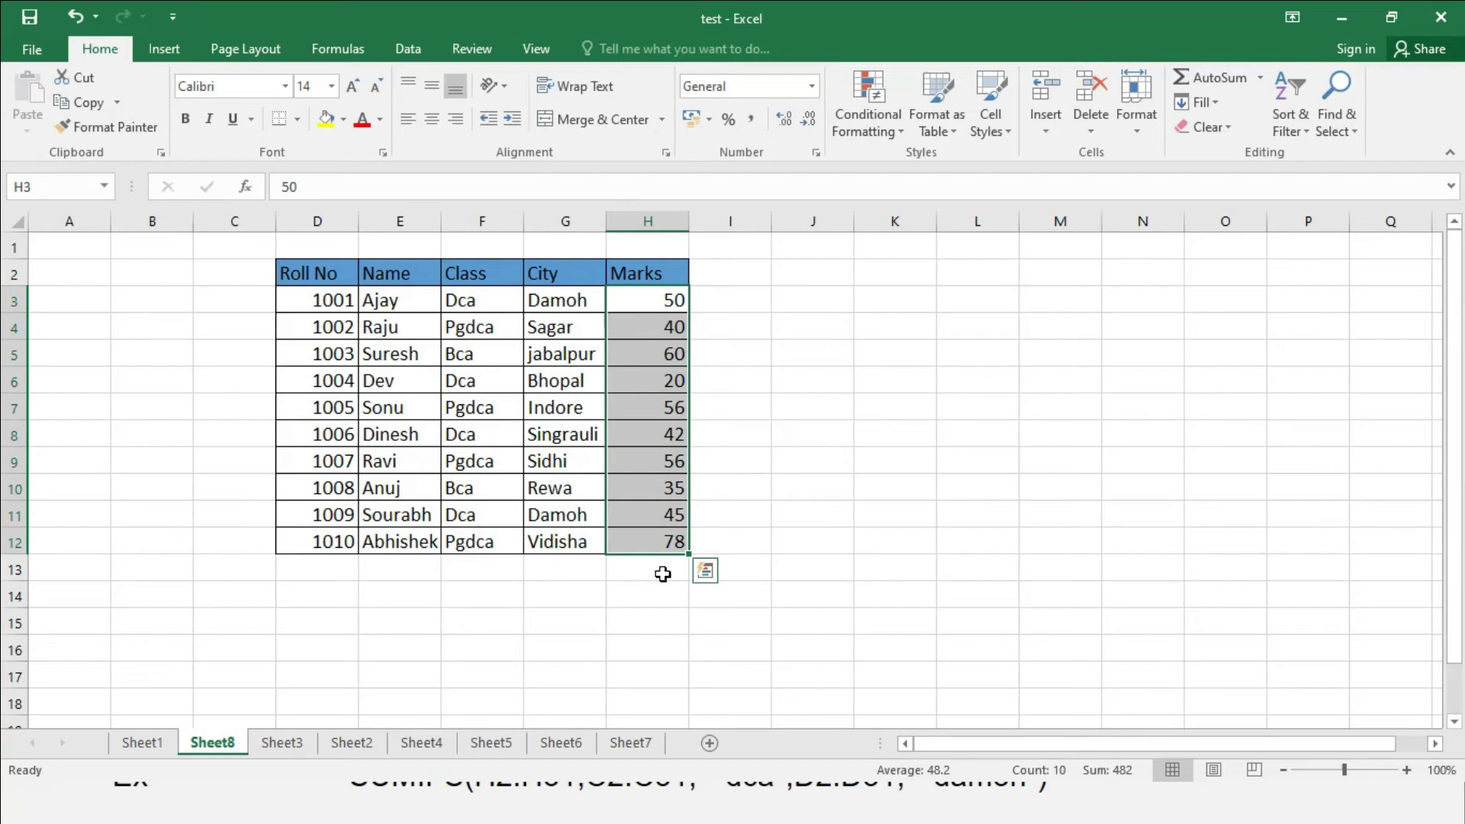
left_click(661, 571)
left_click(806, 563)
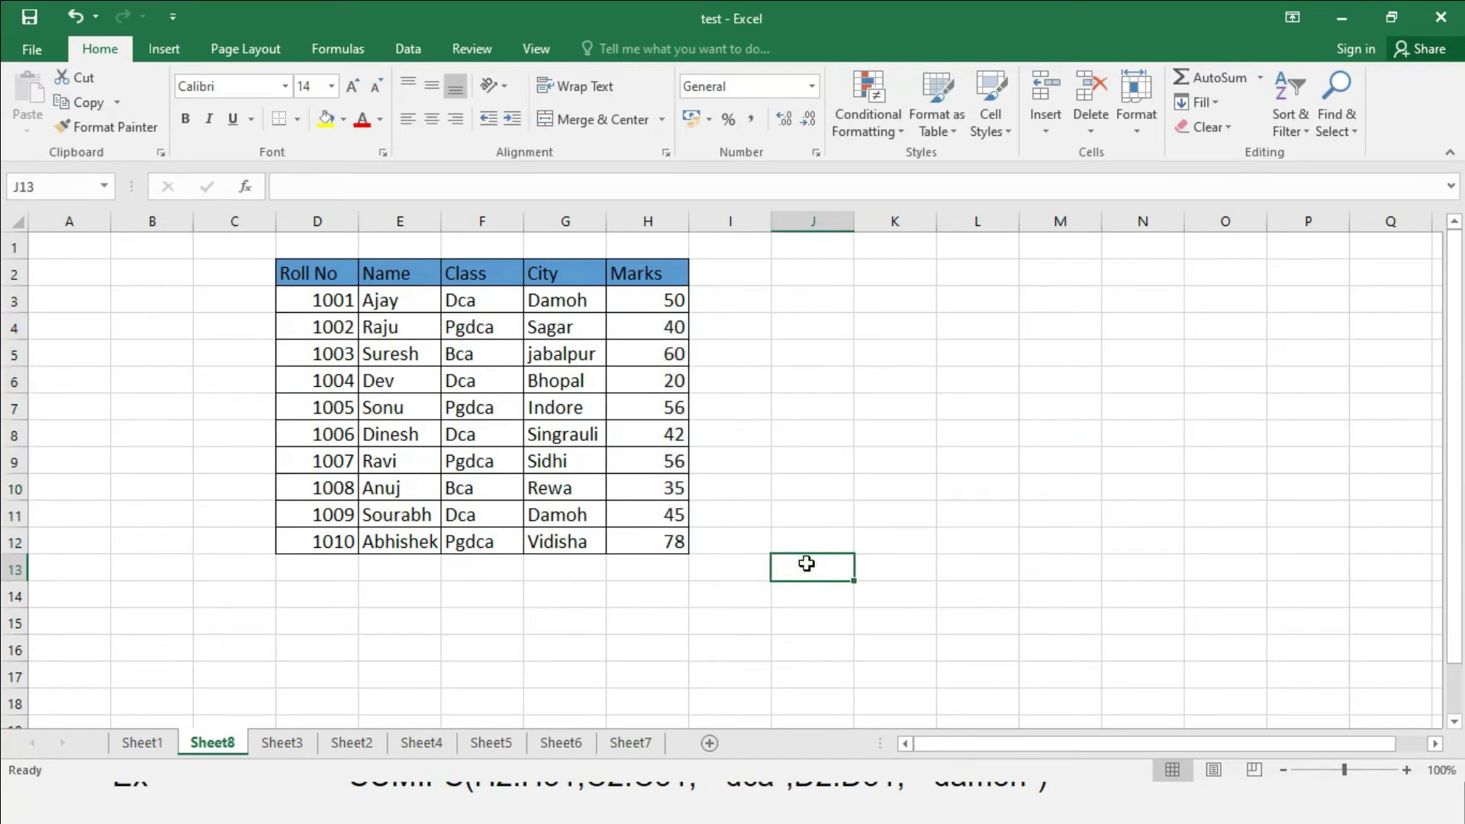
left_click(660, 570)
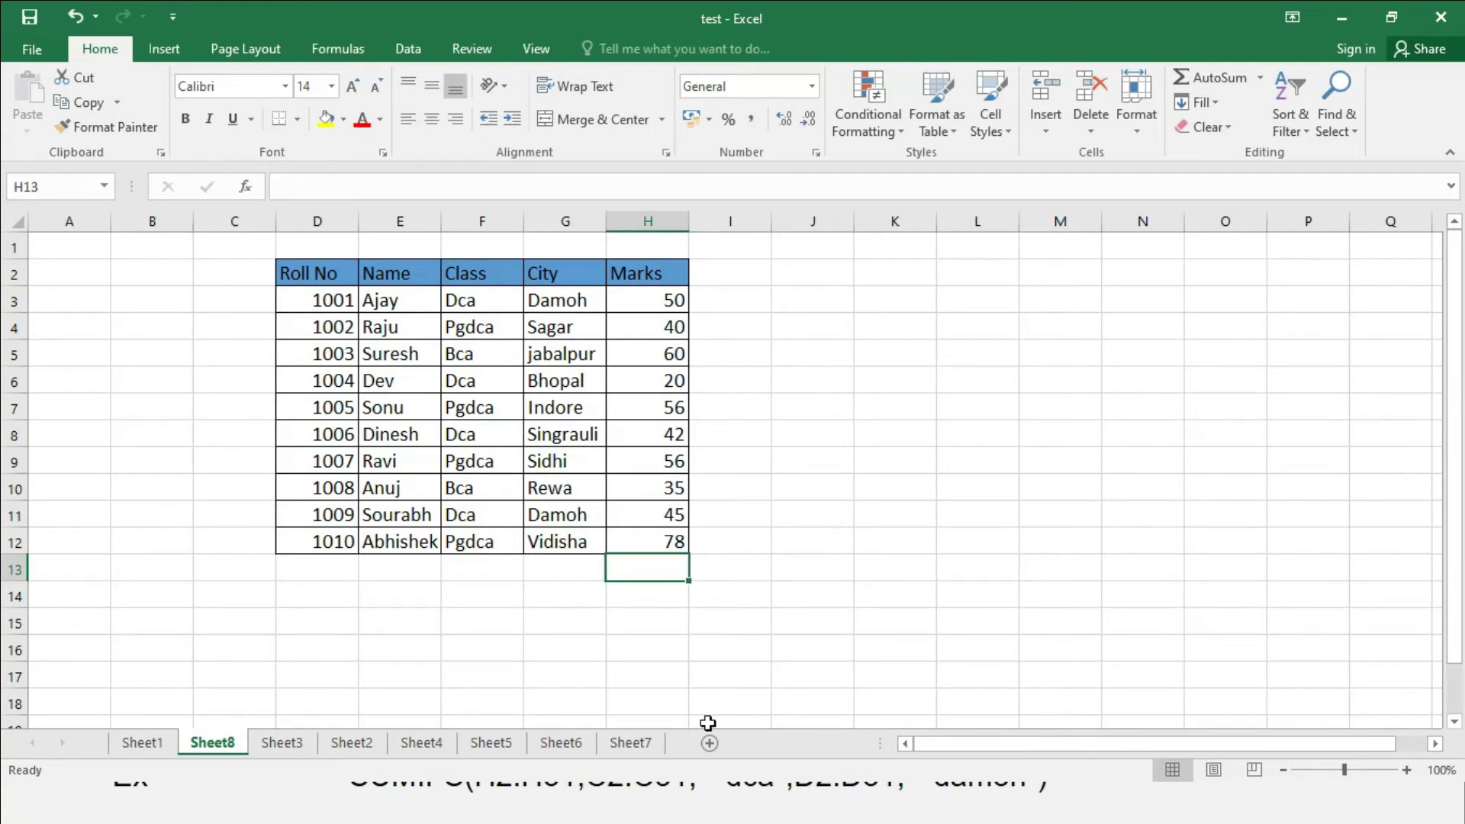
type("=")
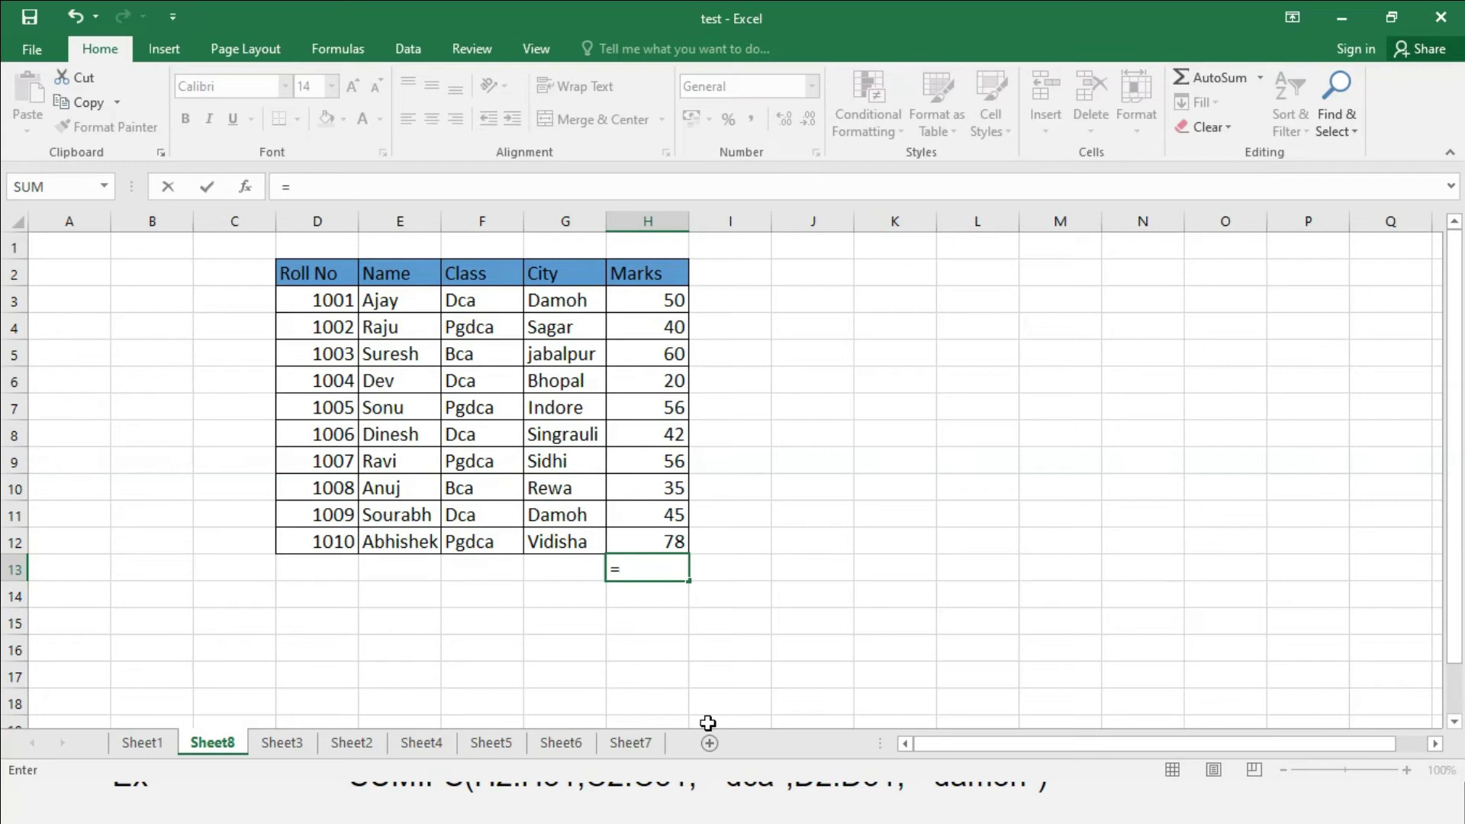
type("sum")
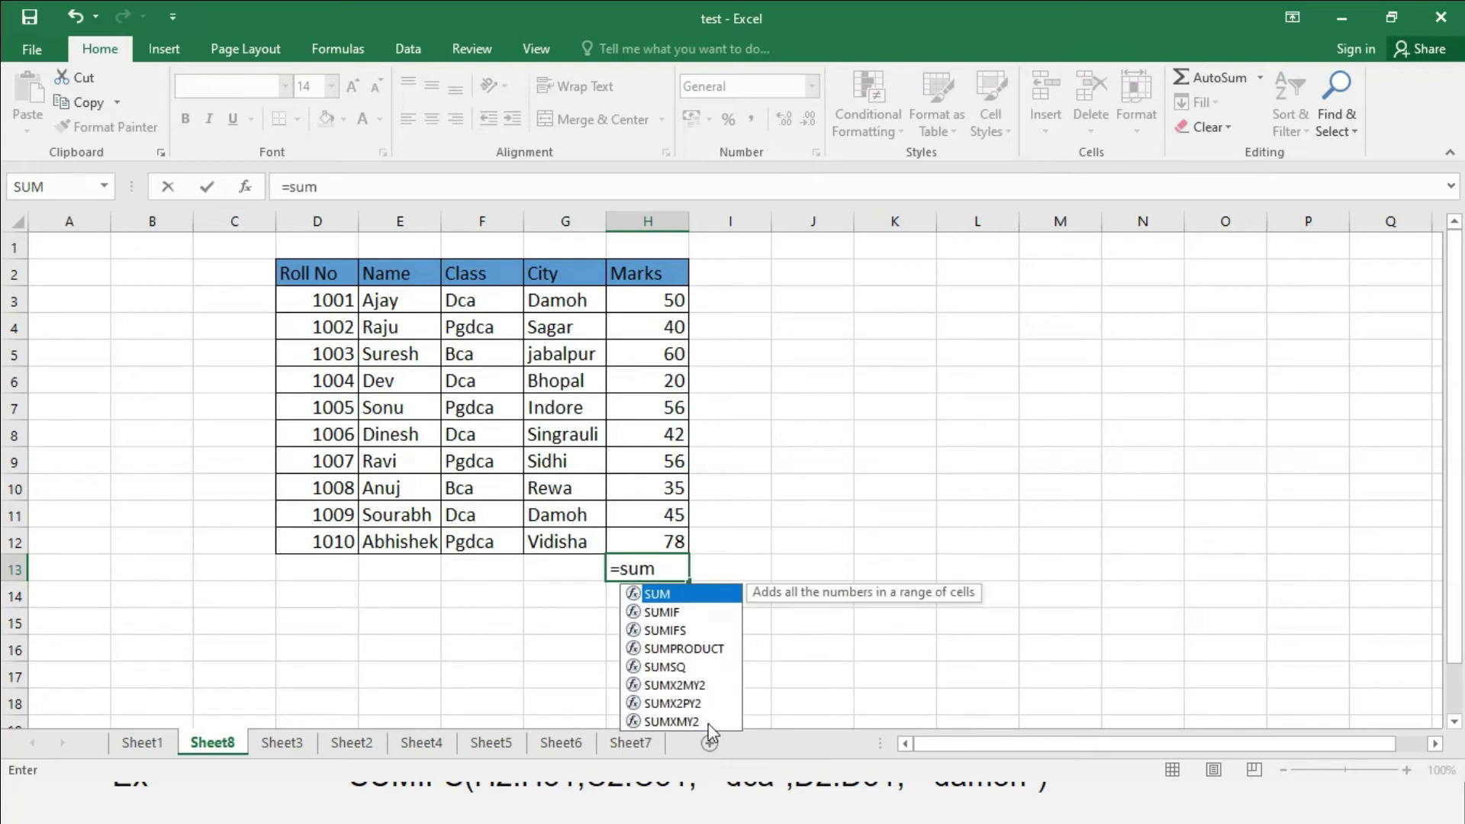
type("(")
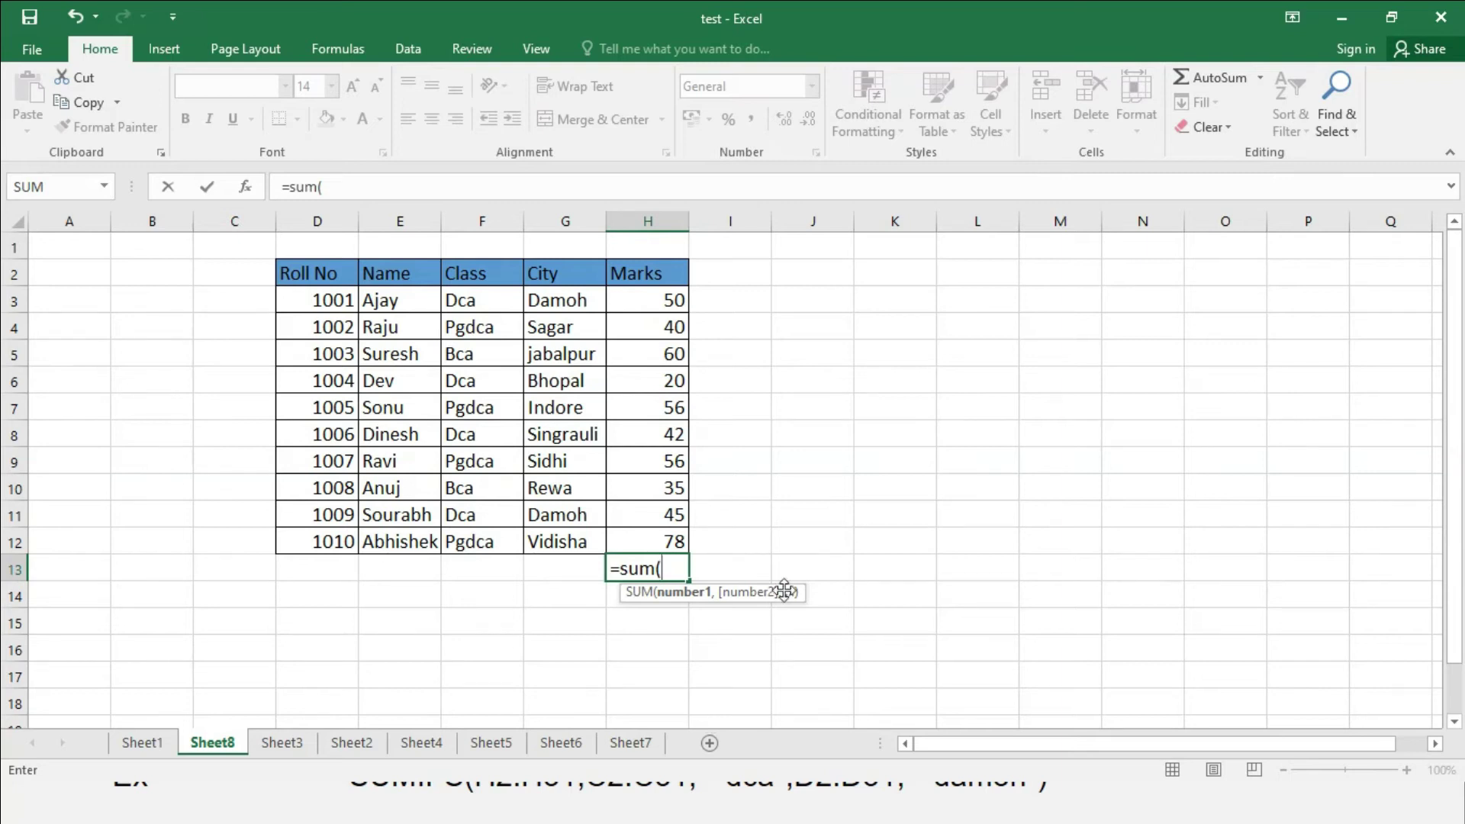
left_click_drag(654, 297, 654, 544)
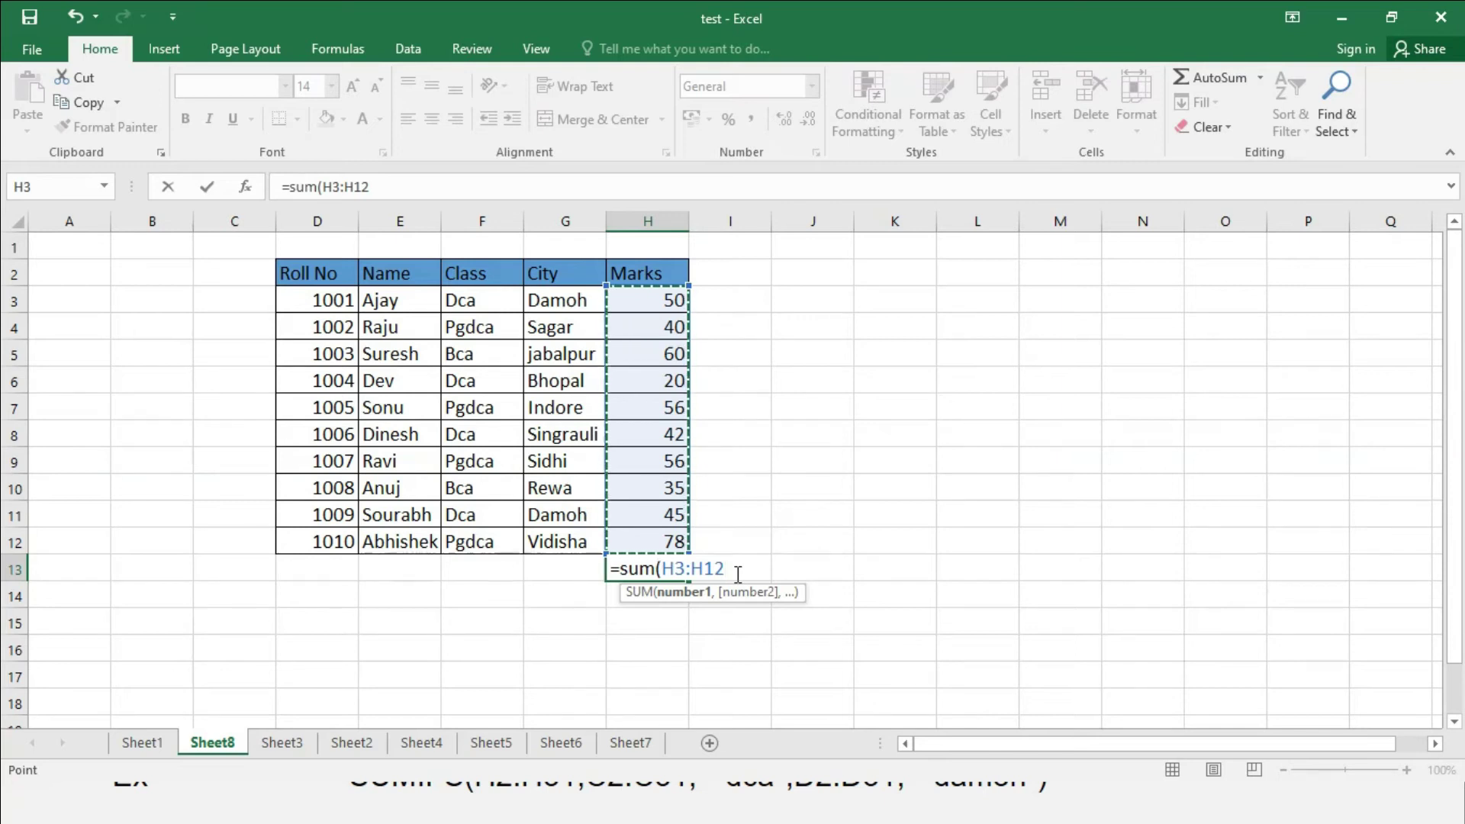
type(")")
key("Return")
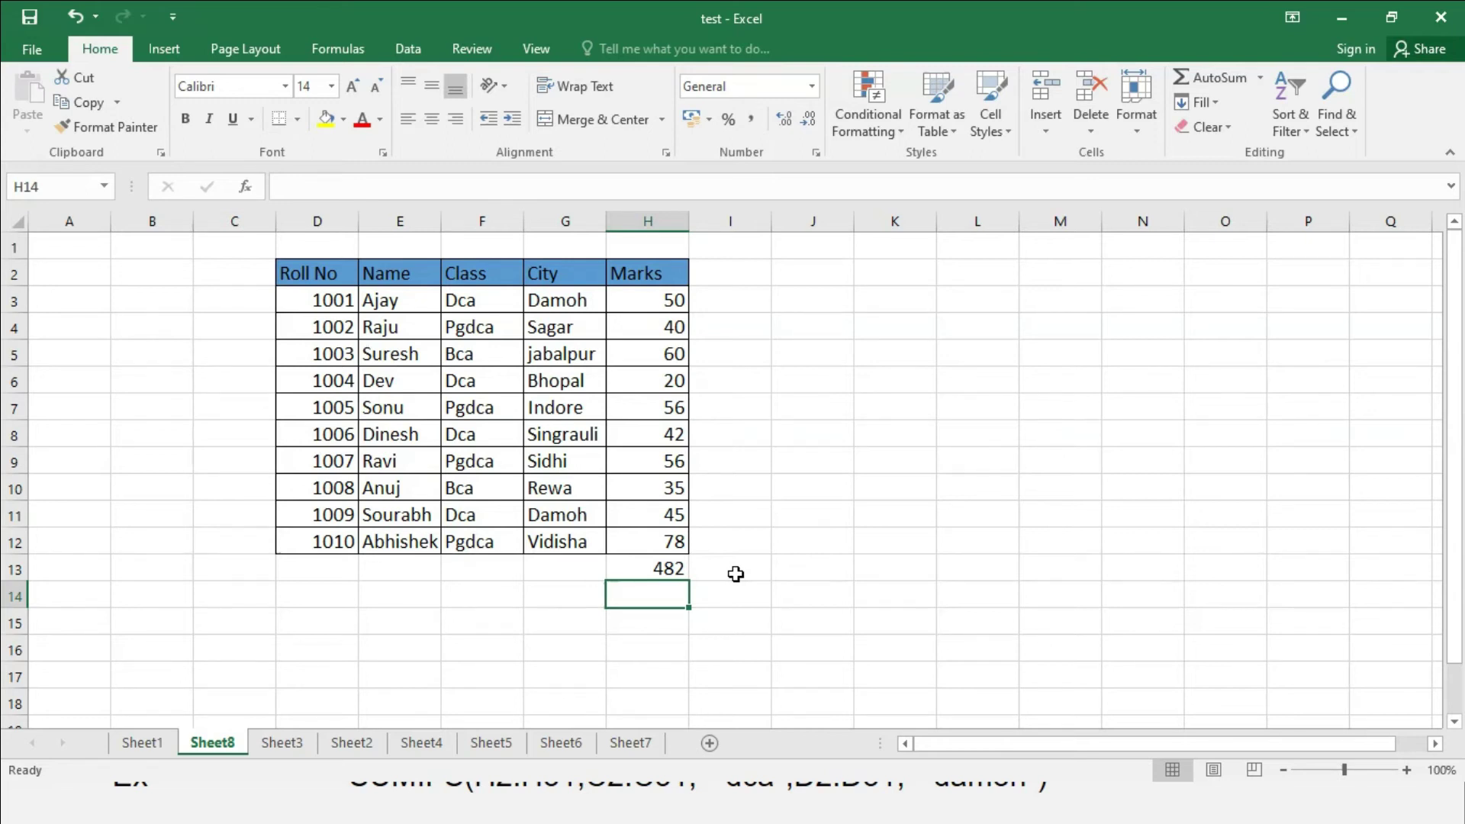
left_click(664, 576)
key("Delete")
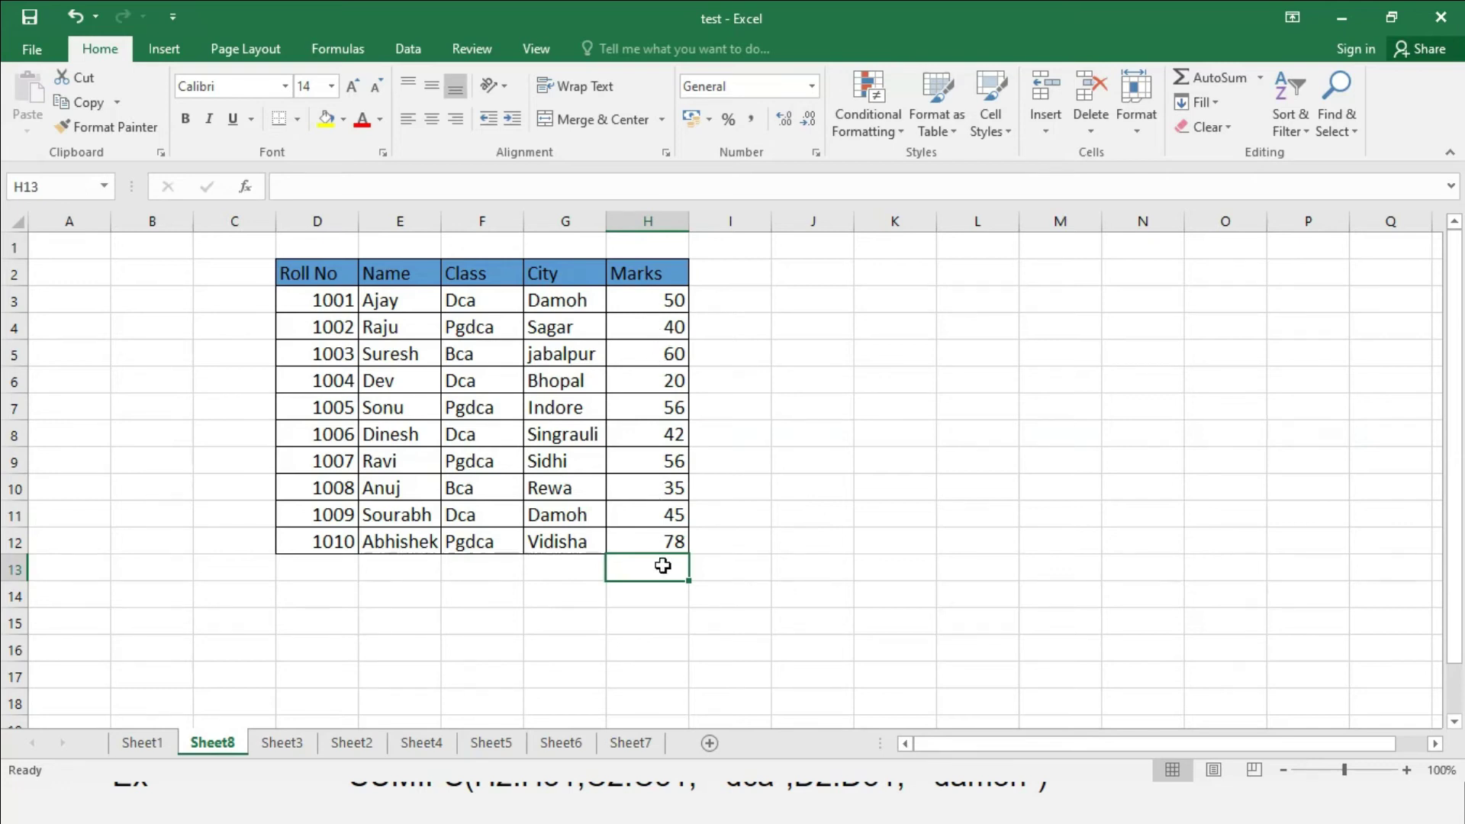
Step: Total H3:H12 in cell H13 with AutoSum and delete the result
left_click(1218, 77)
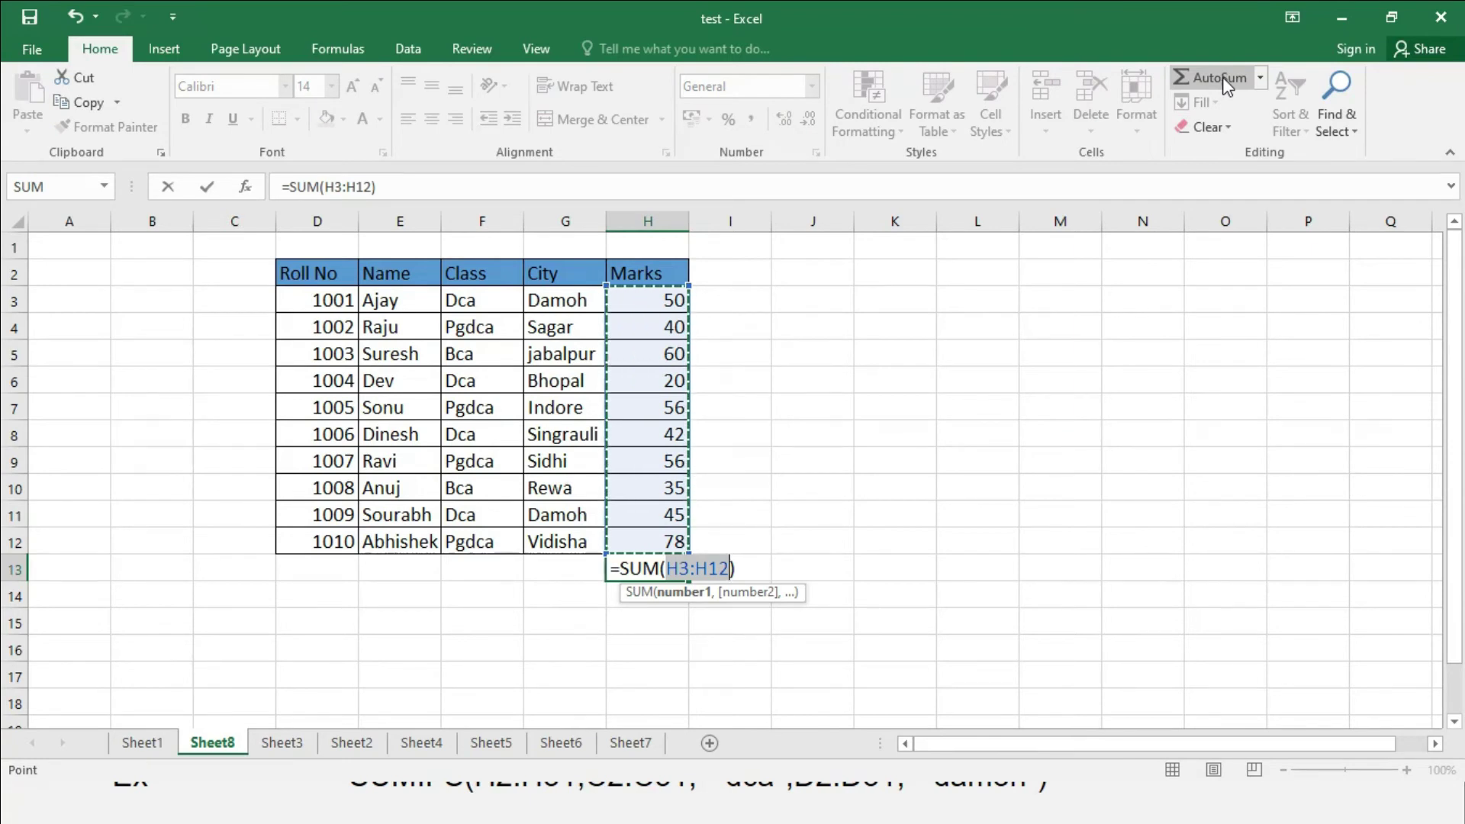
left_click(1221, 80)
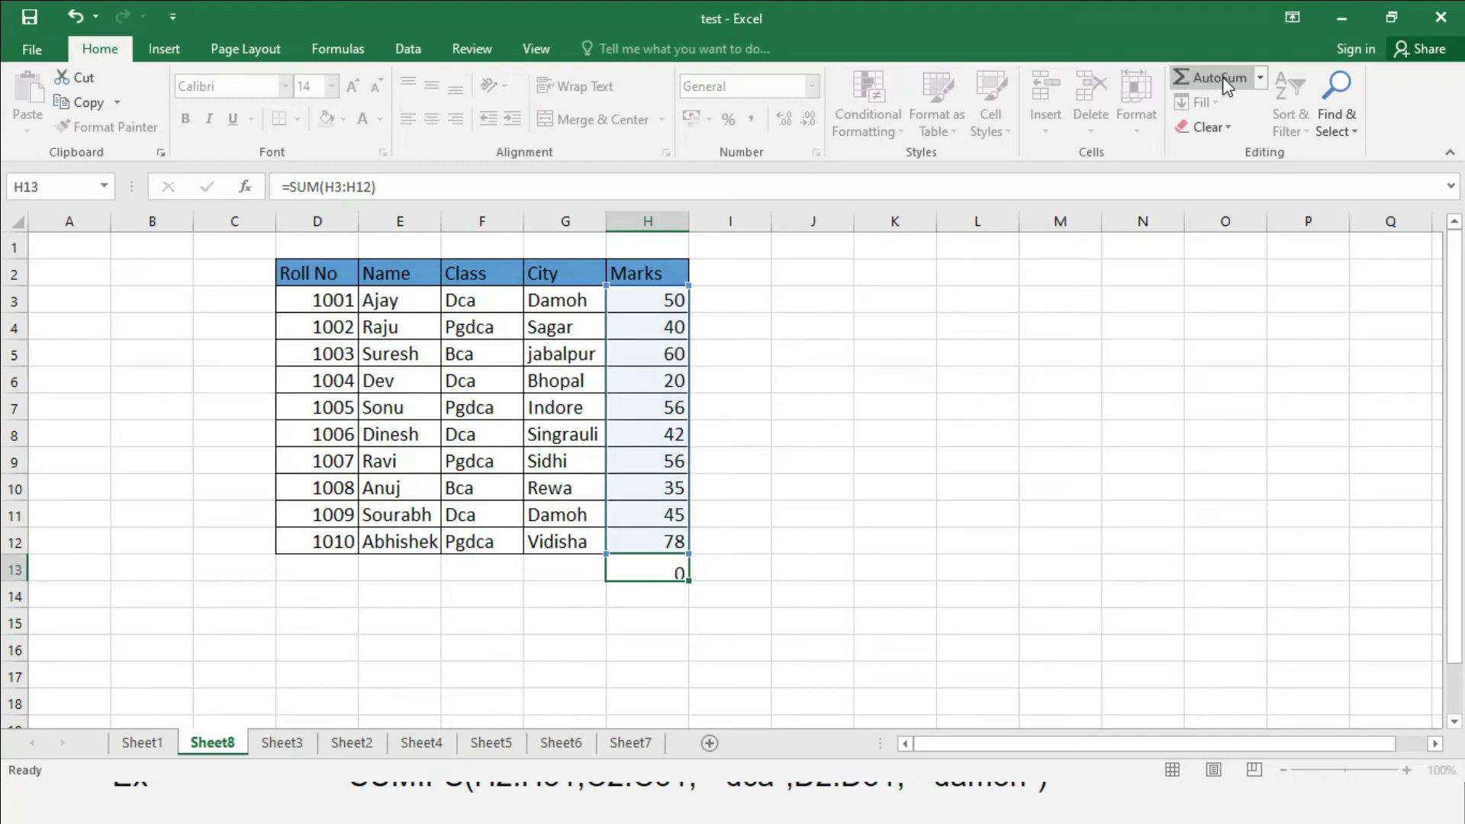
key("Return")
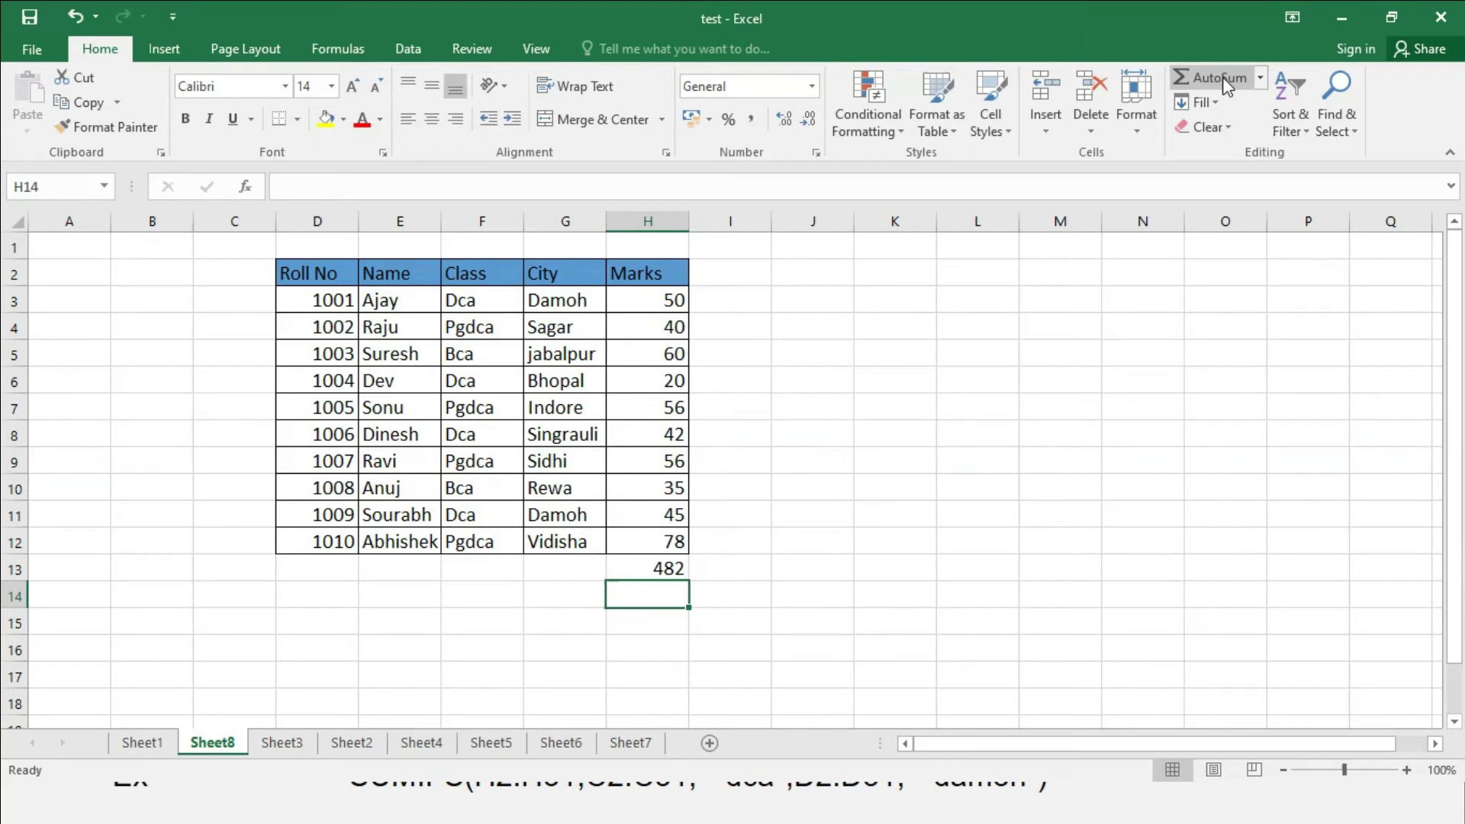
key("Up")
key("Delete")
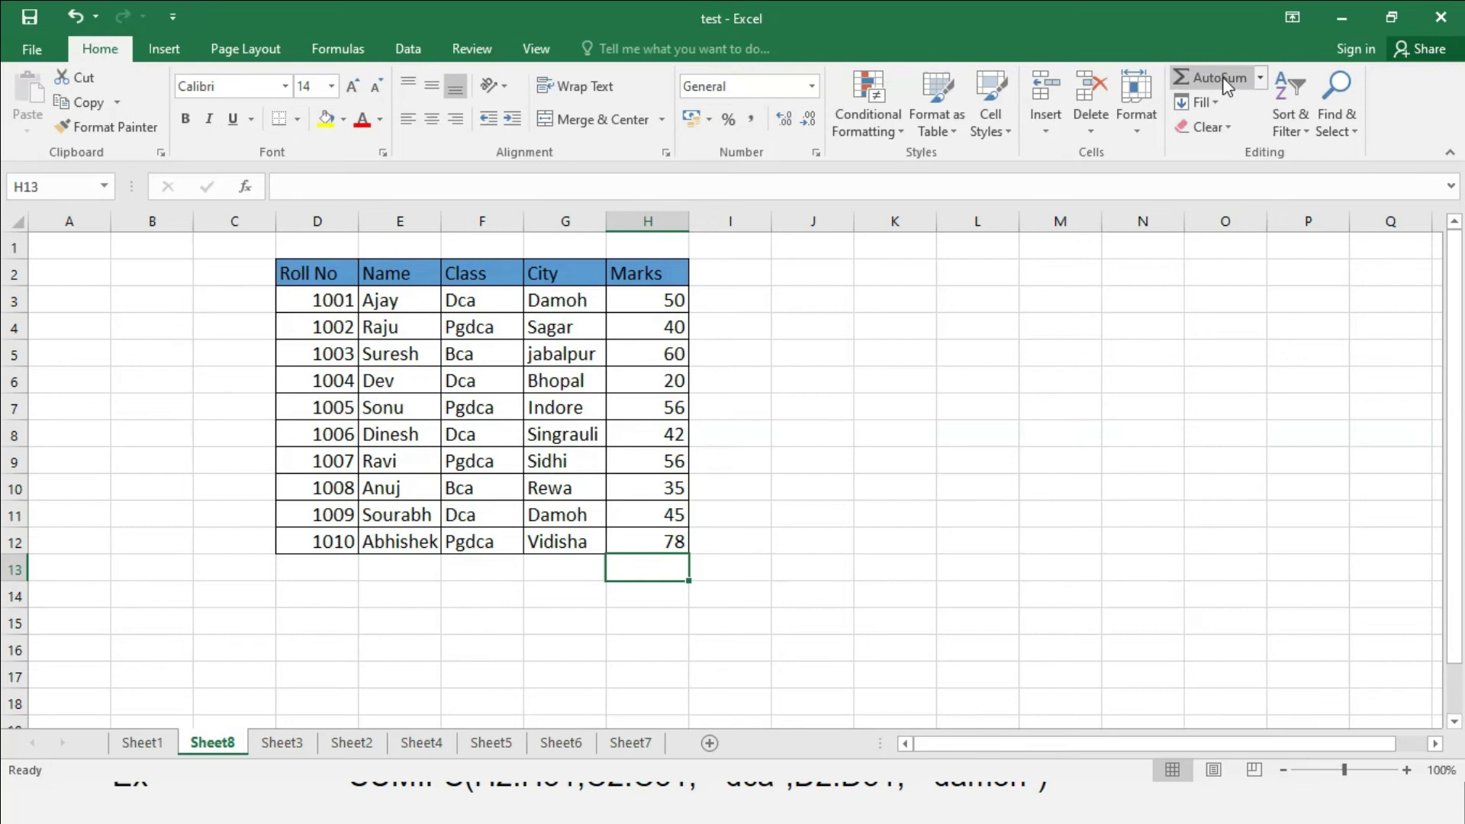
Step: Insert the automatic SUM of the Marks column in H13 once more and empty the cell again
key("alt")
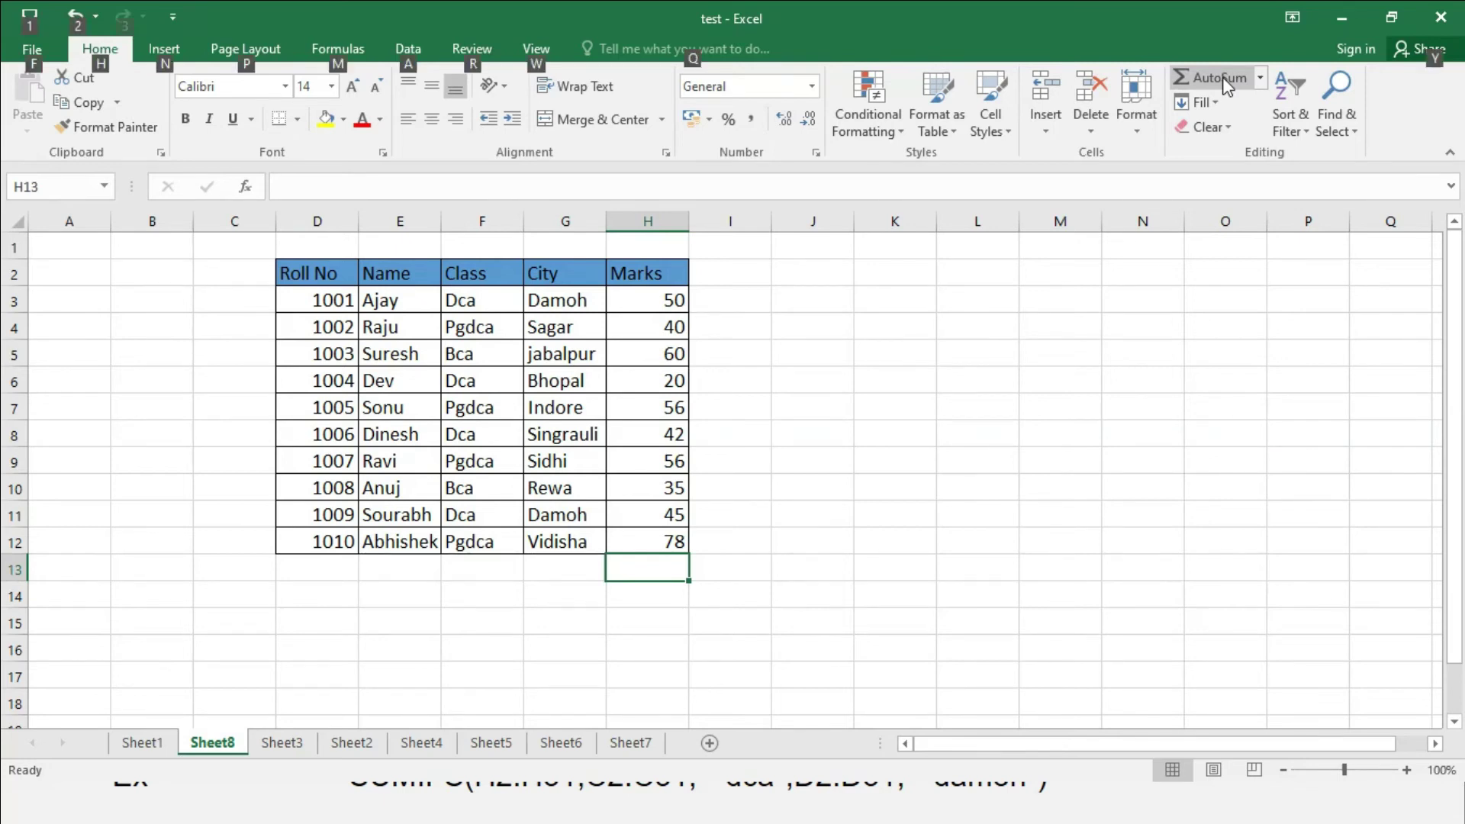
key("alt+=")
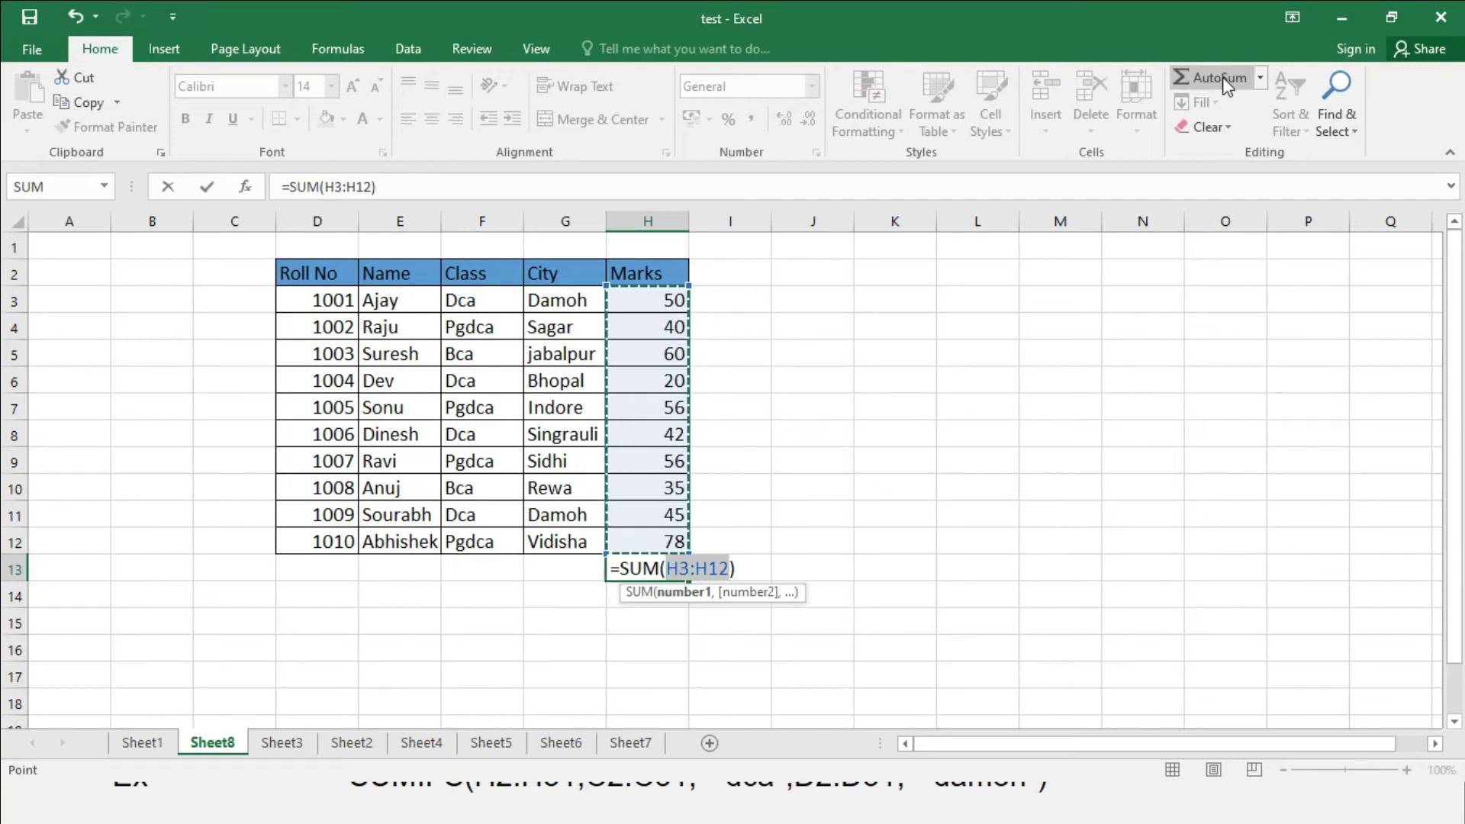
key("Return")
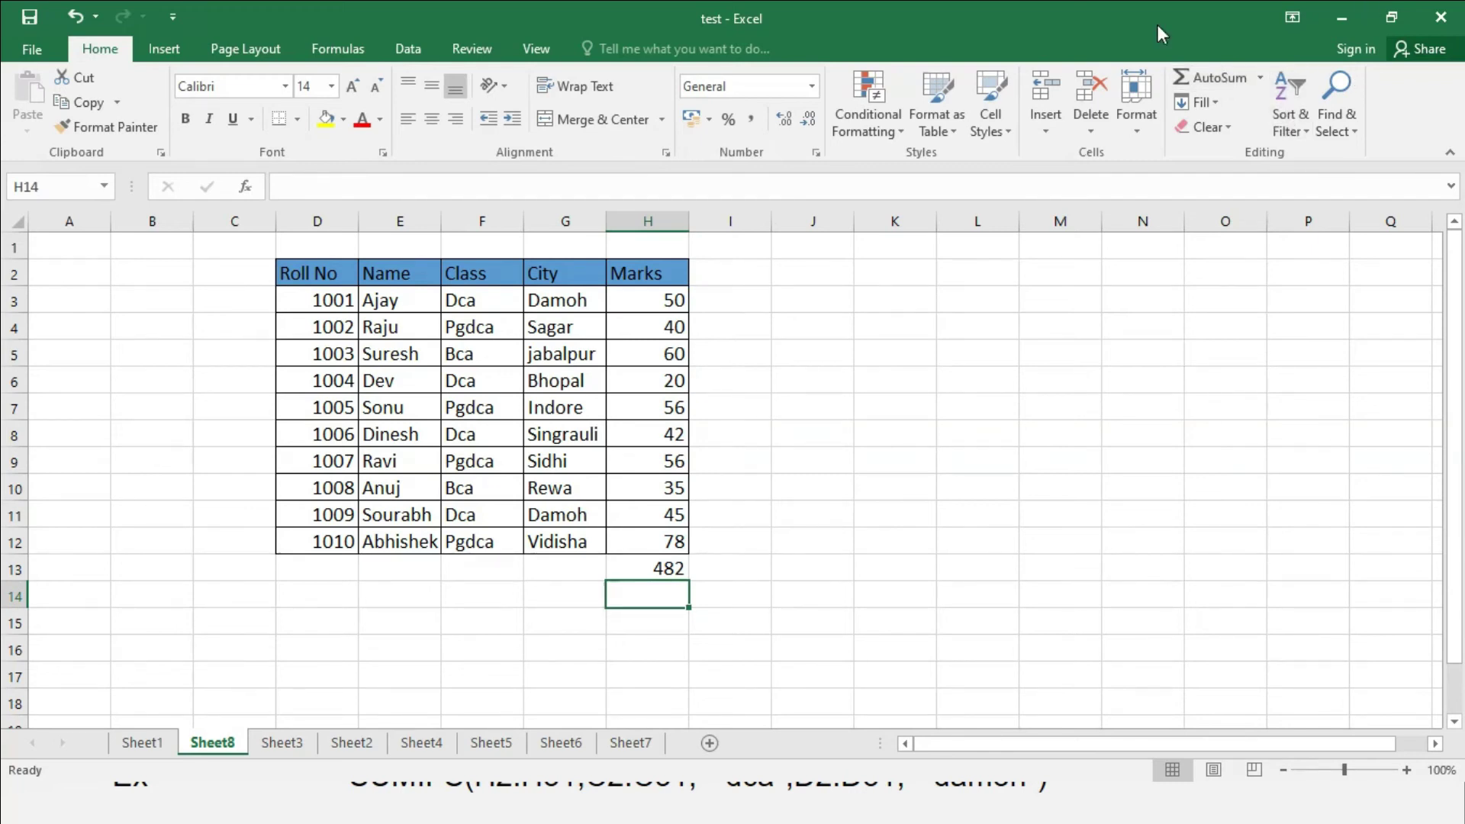
left_click(649, 570)
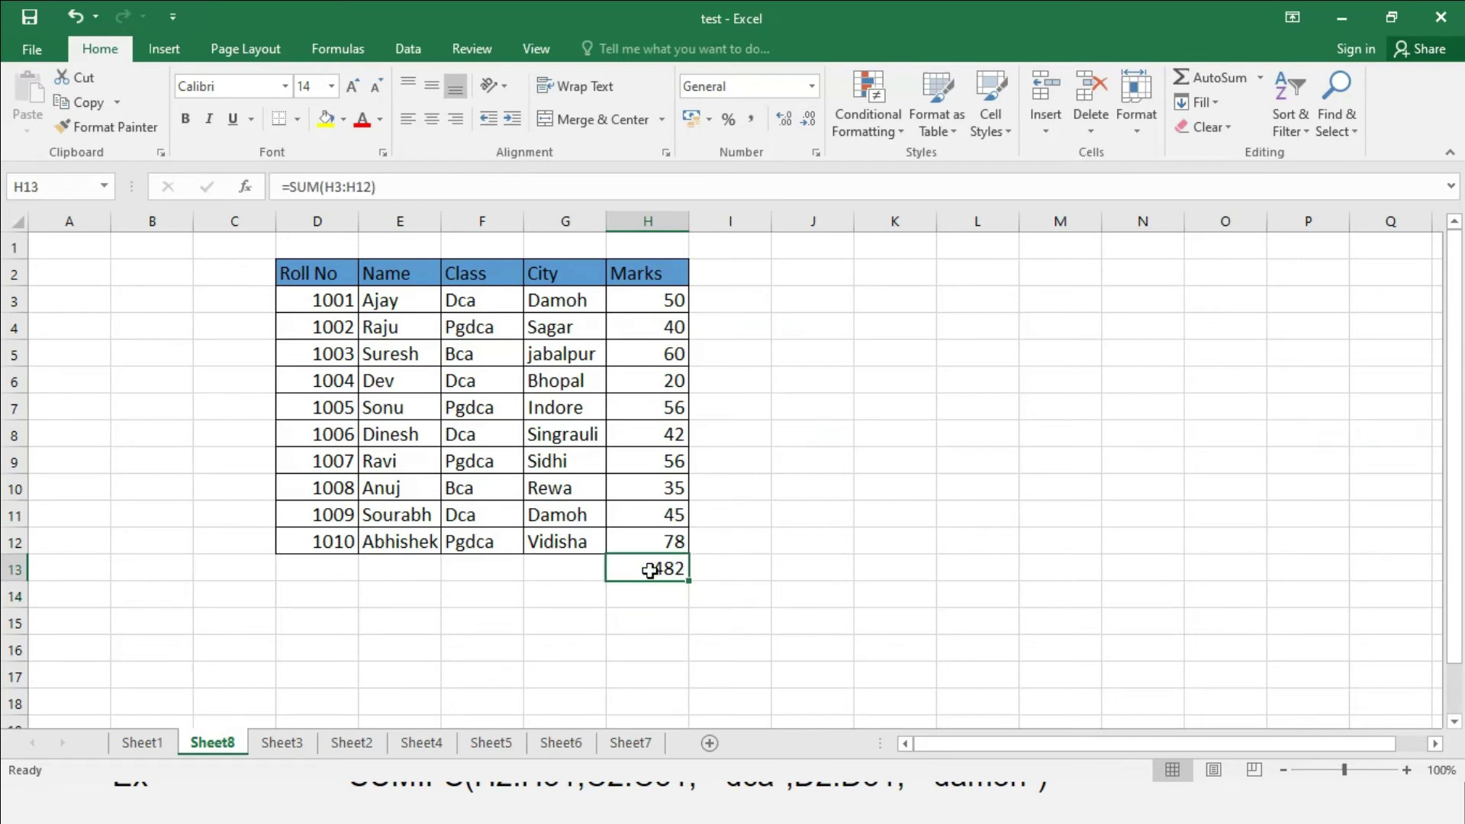
key("Delete")
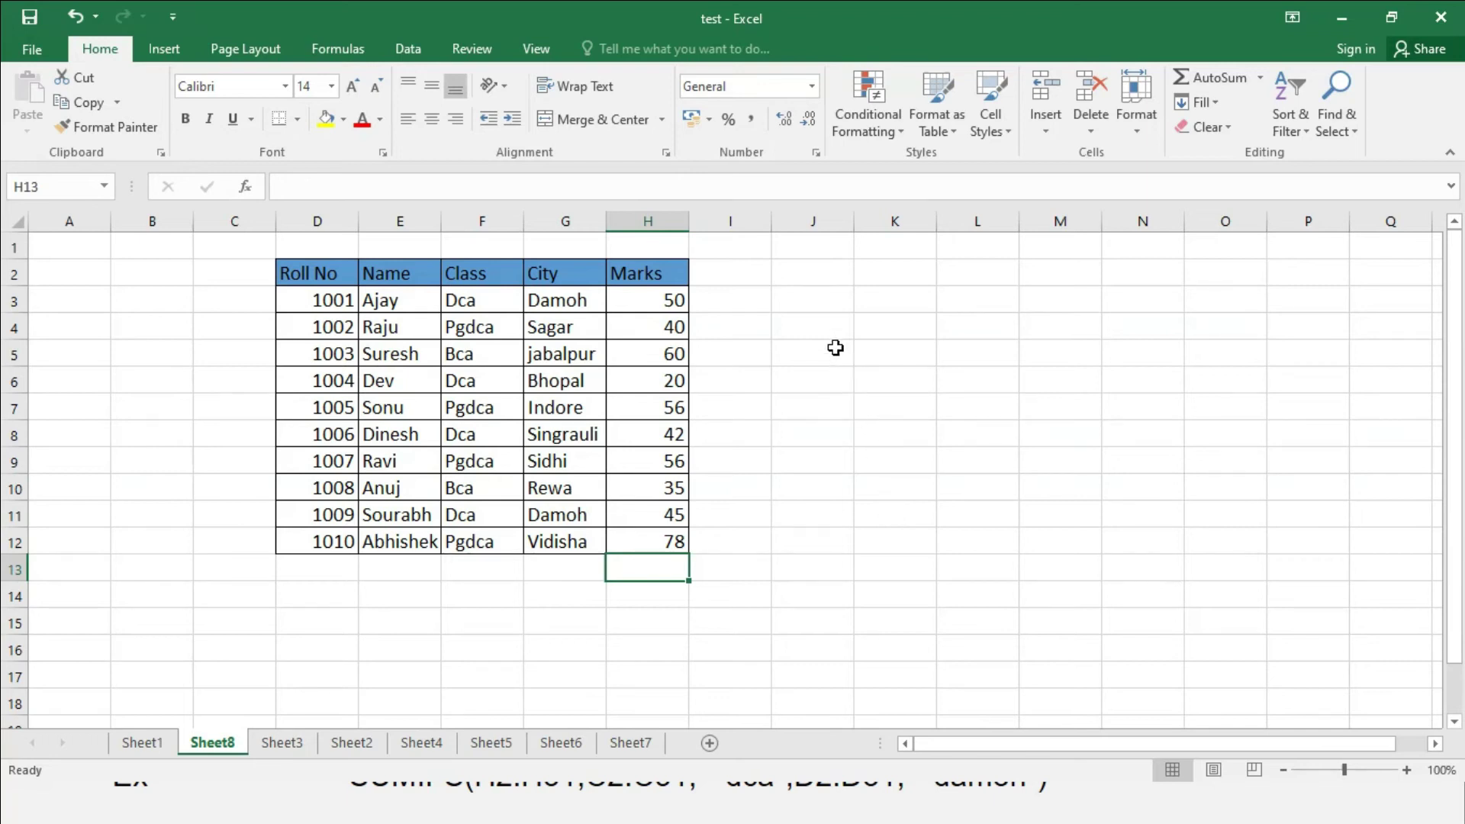
Step: Enter =sumif(F3:F12,"=dca",H3:H12) in cell J4 to add up the marks of the Dca class
left_click(814, 325)
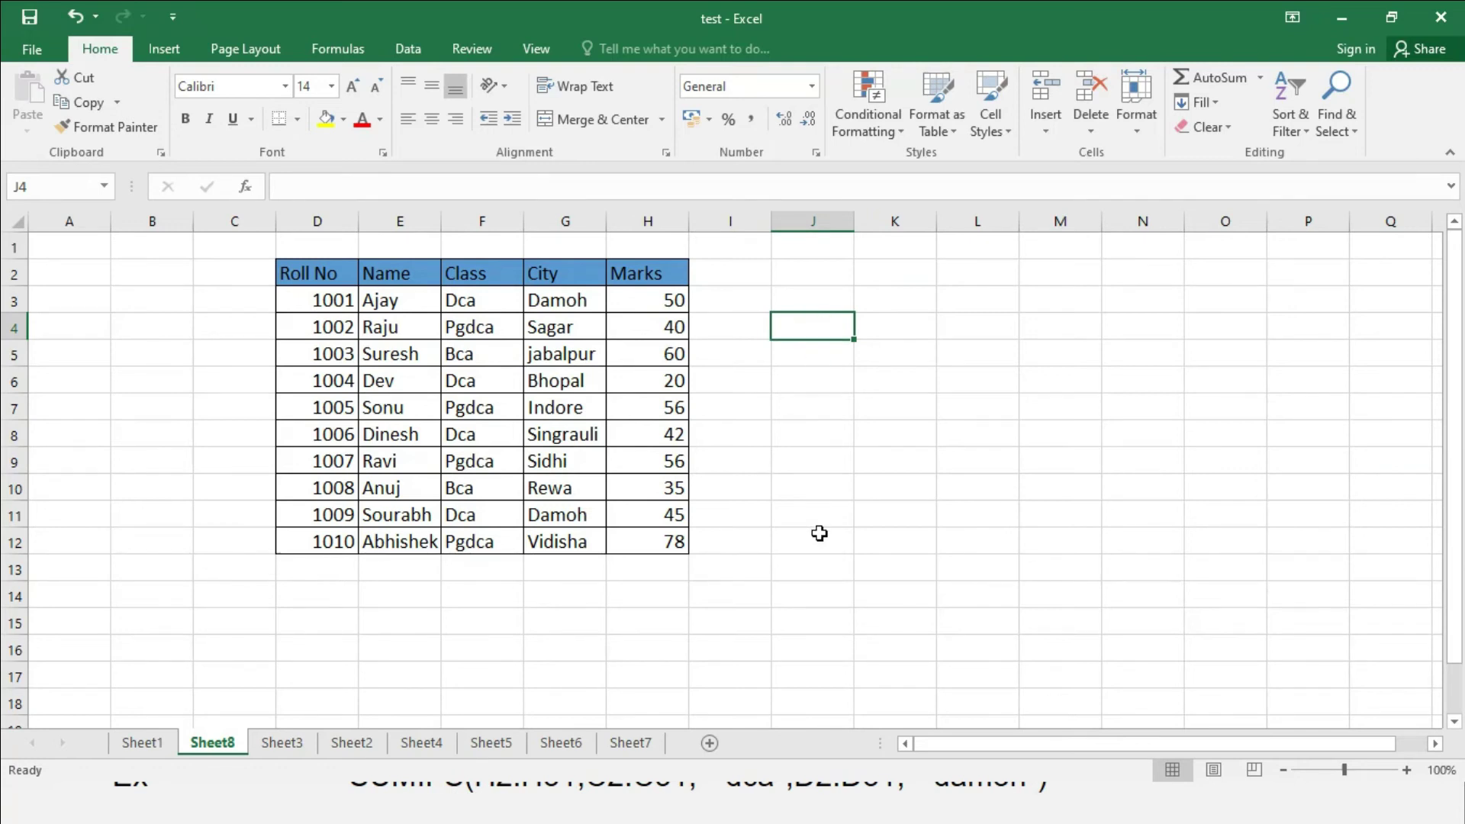
type("=")
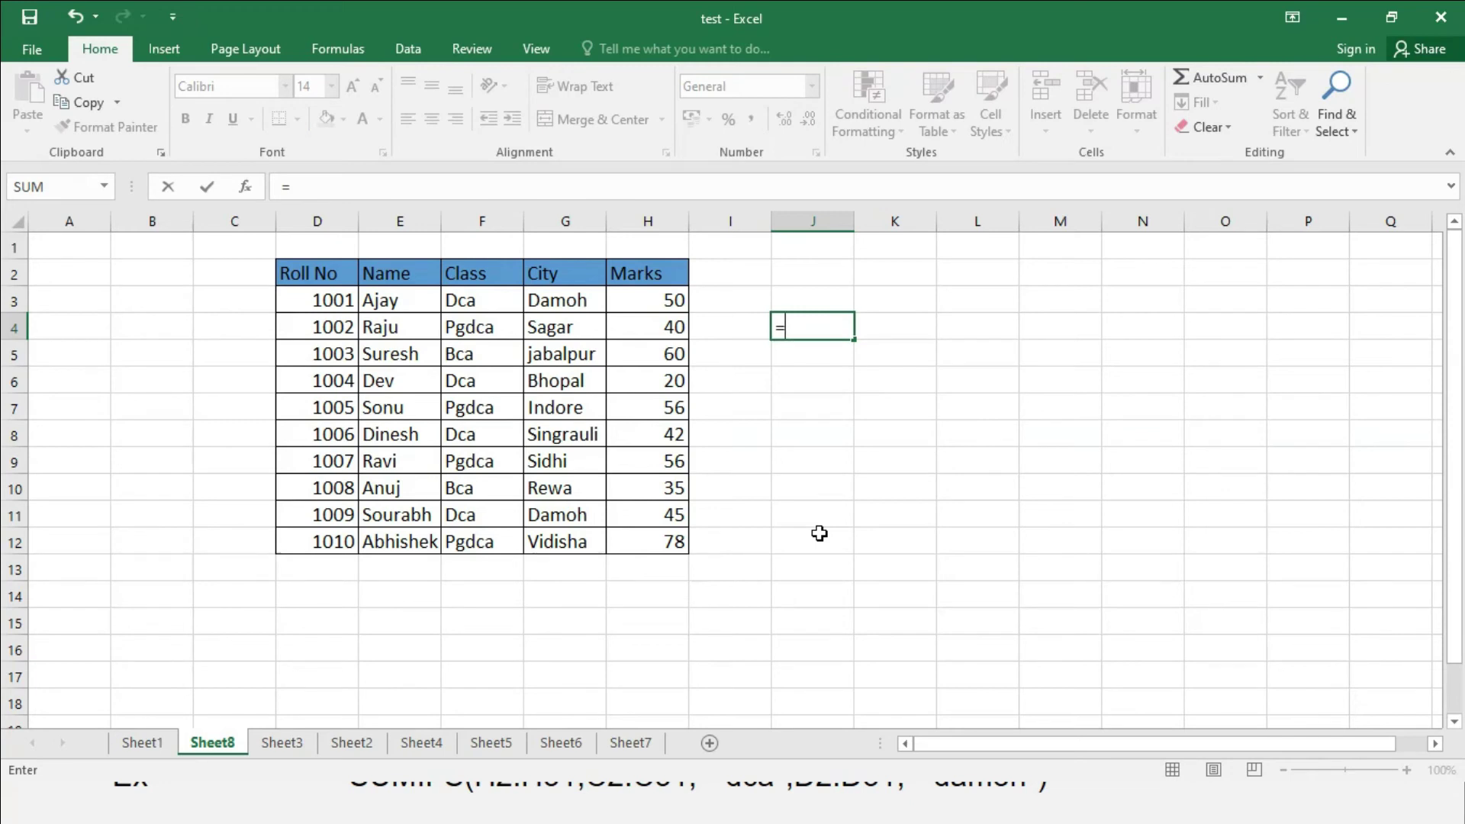
type("sumif")
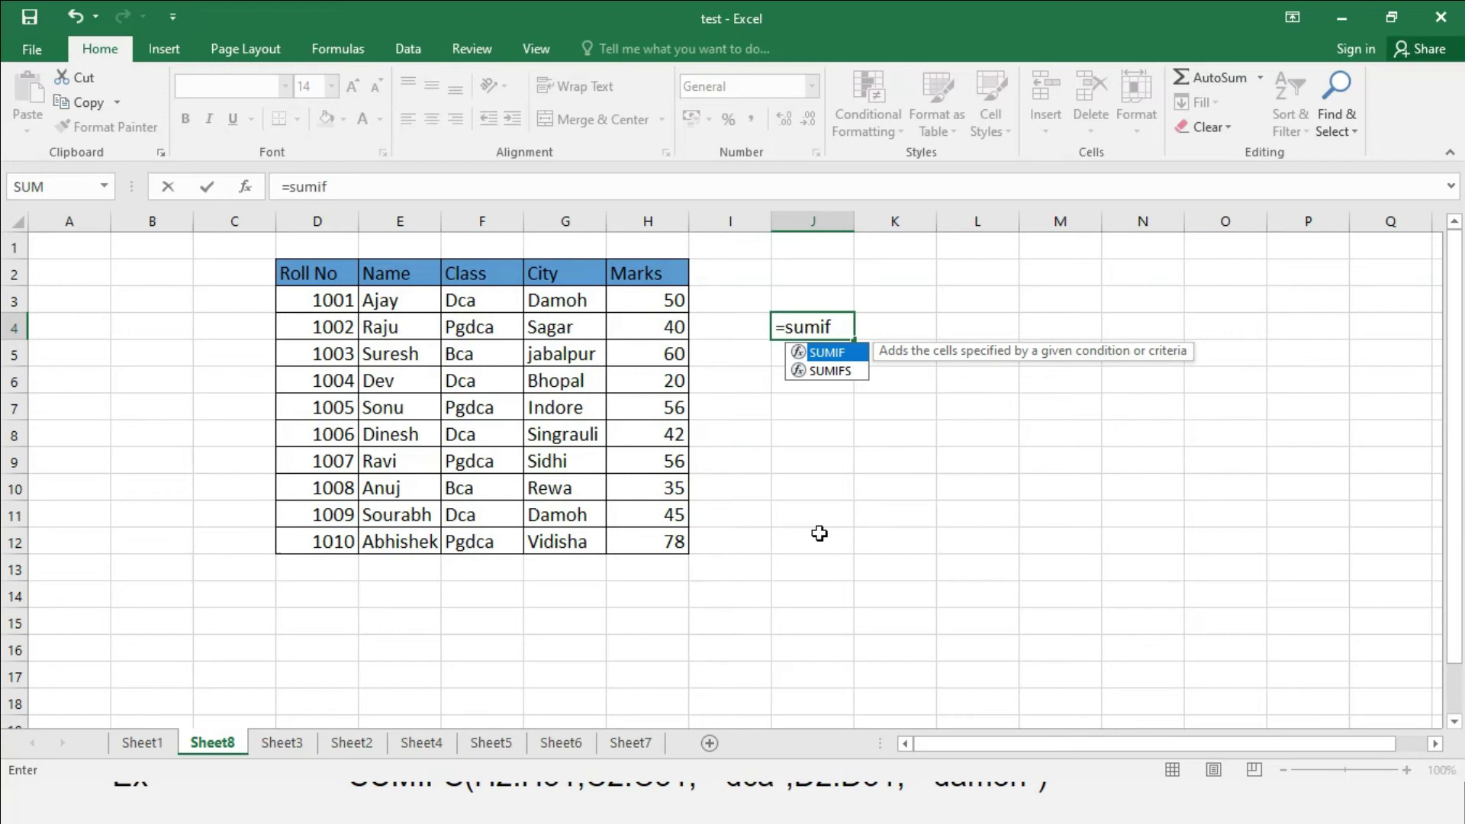
type("(")
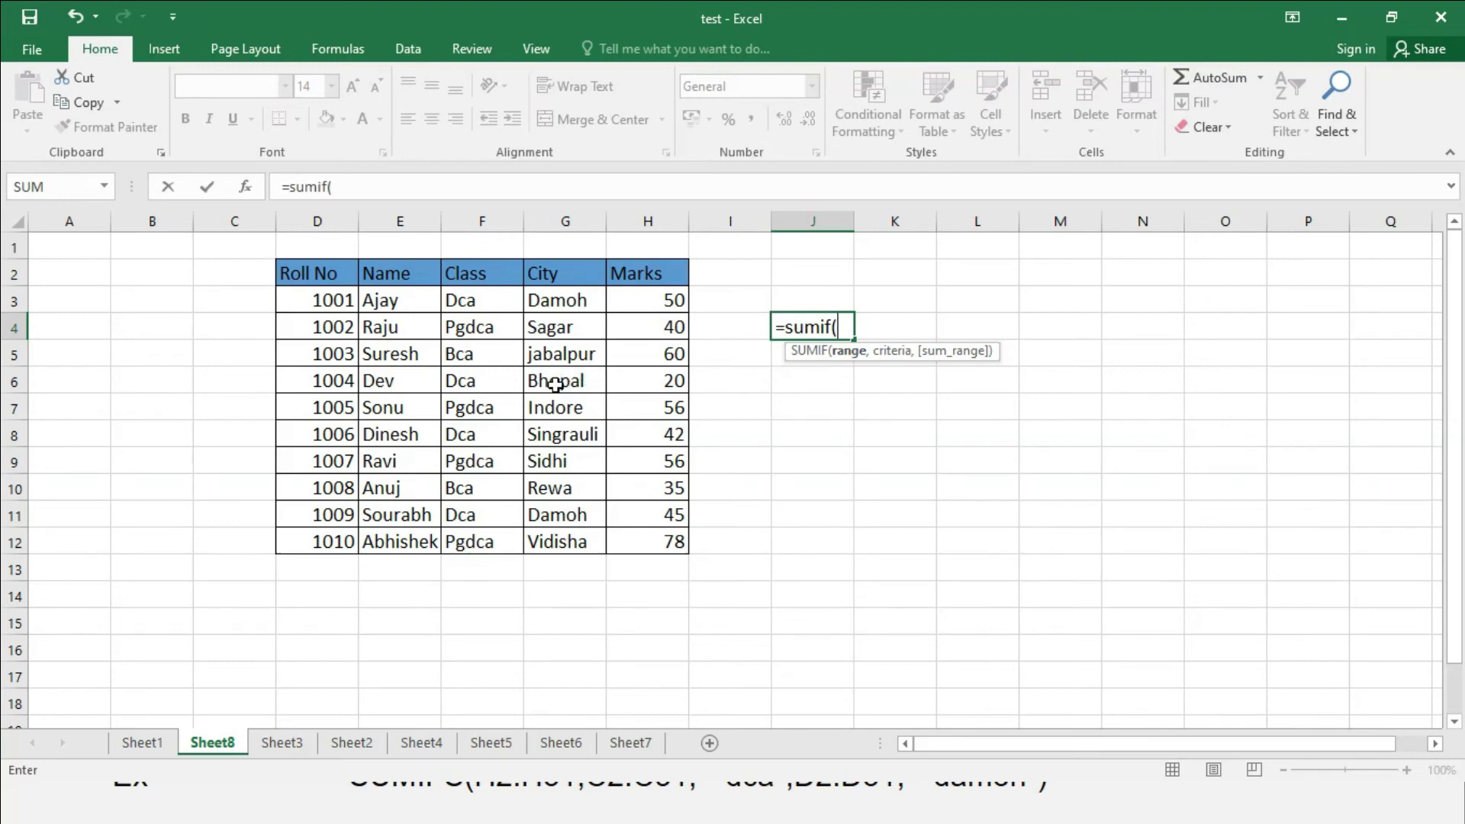
left_click_drag(478, 300, 485, 543)
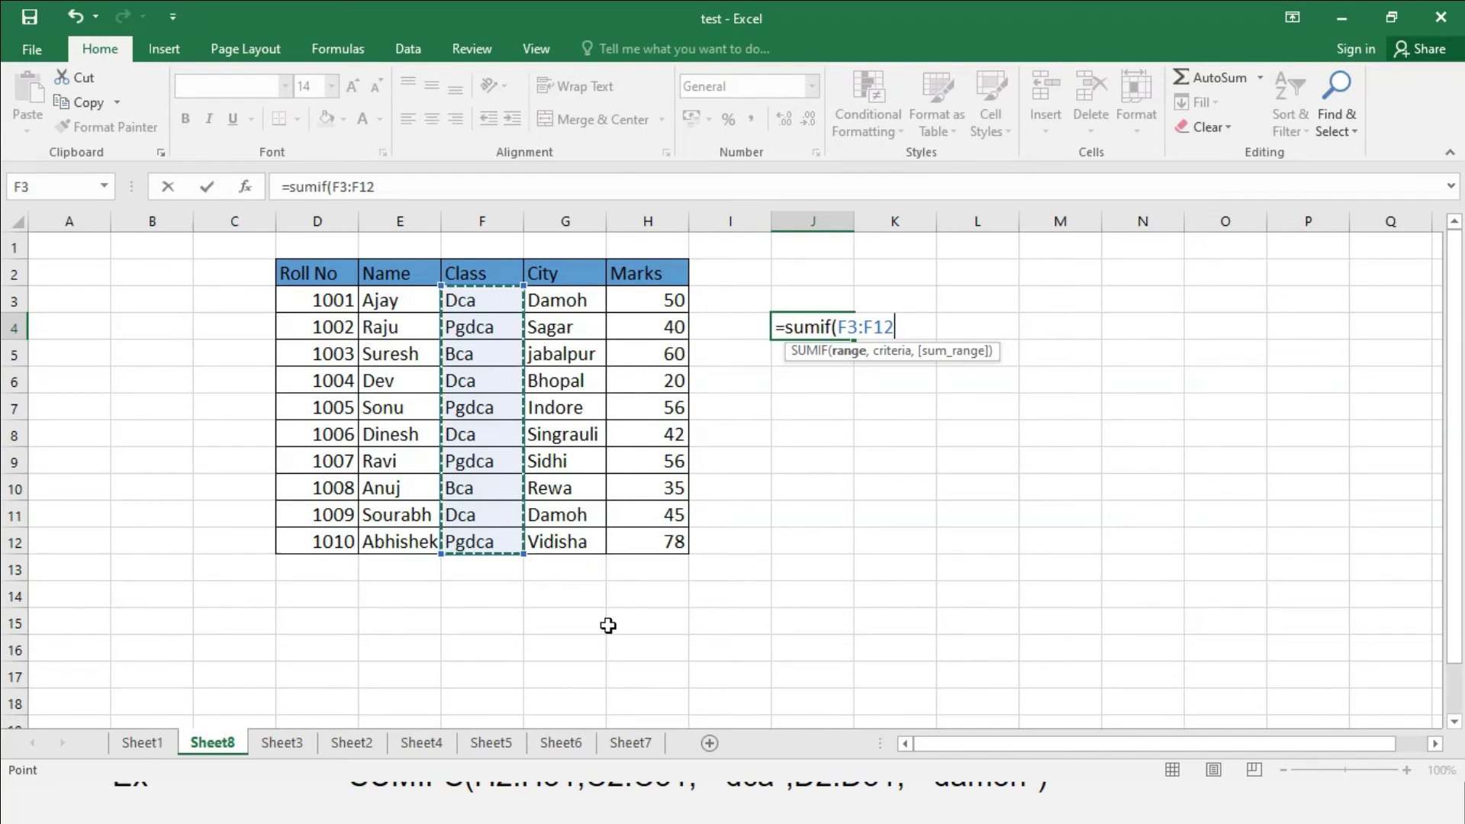
type(",")
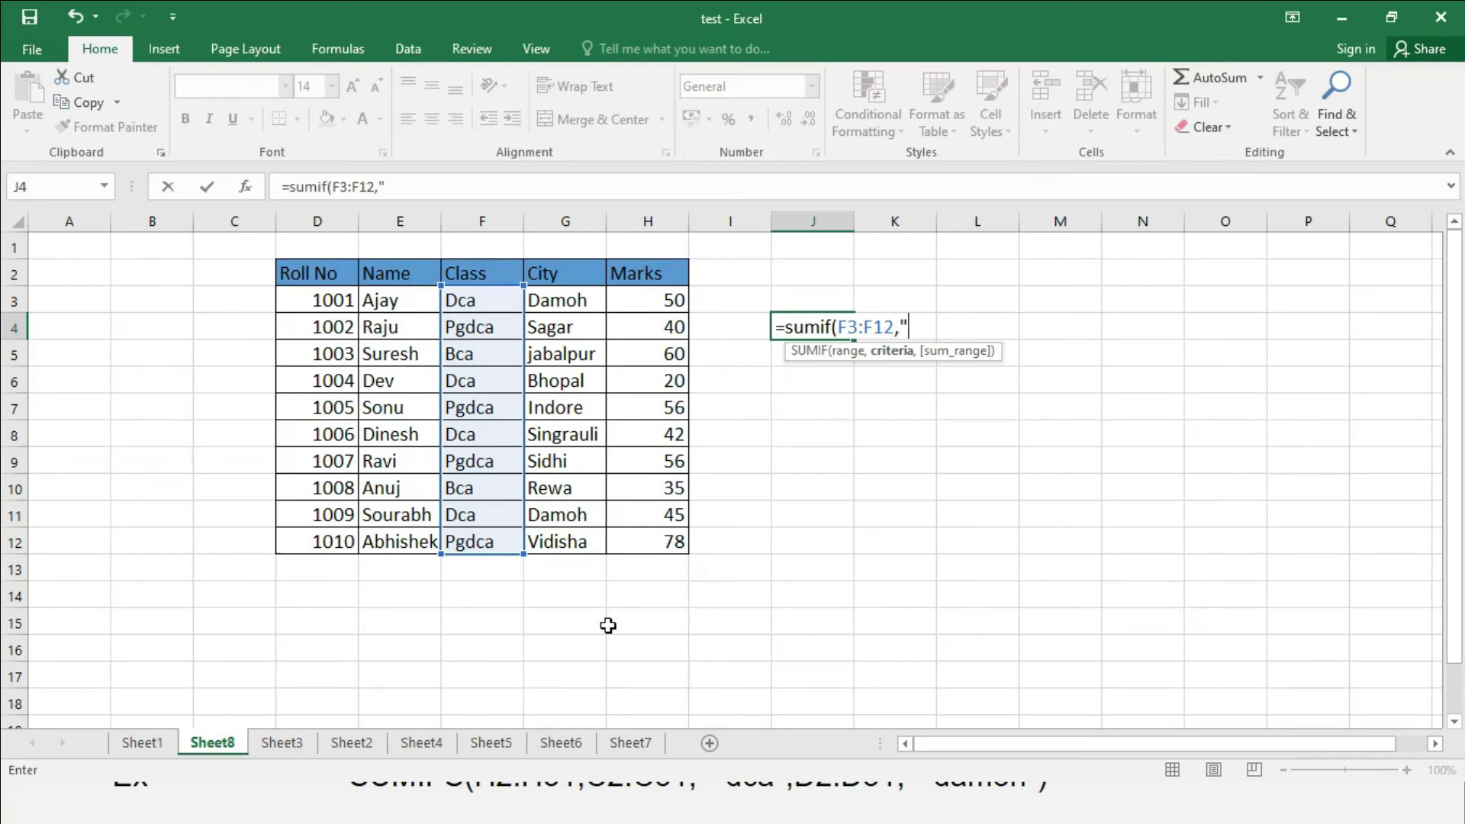
type("dca\"")
type(",")
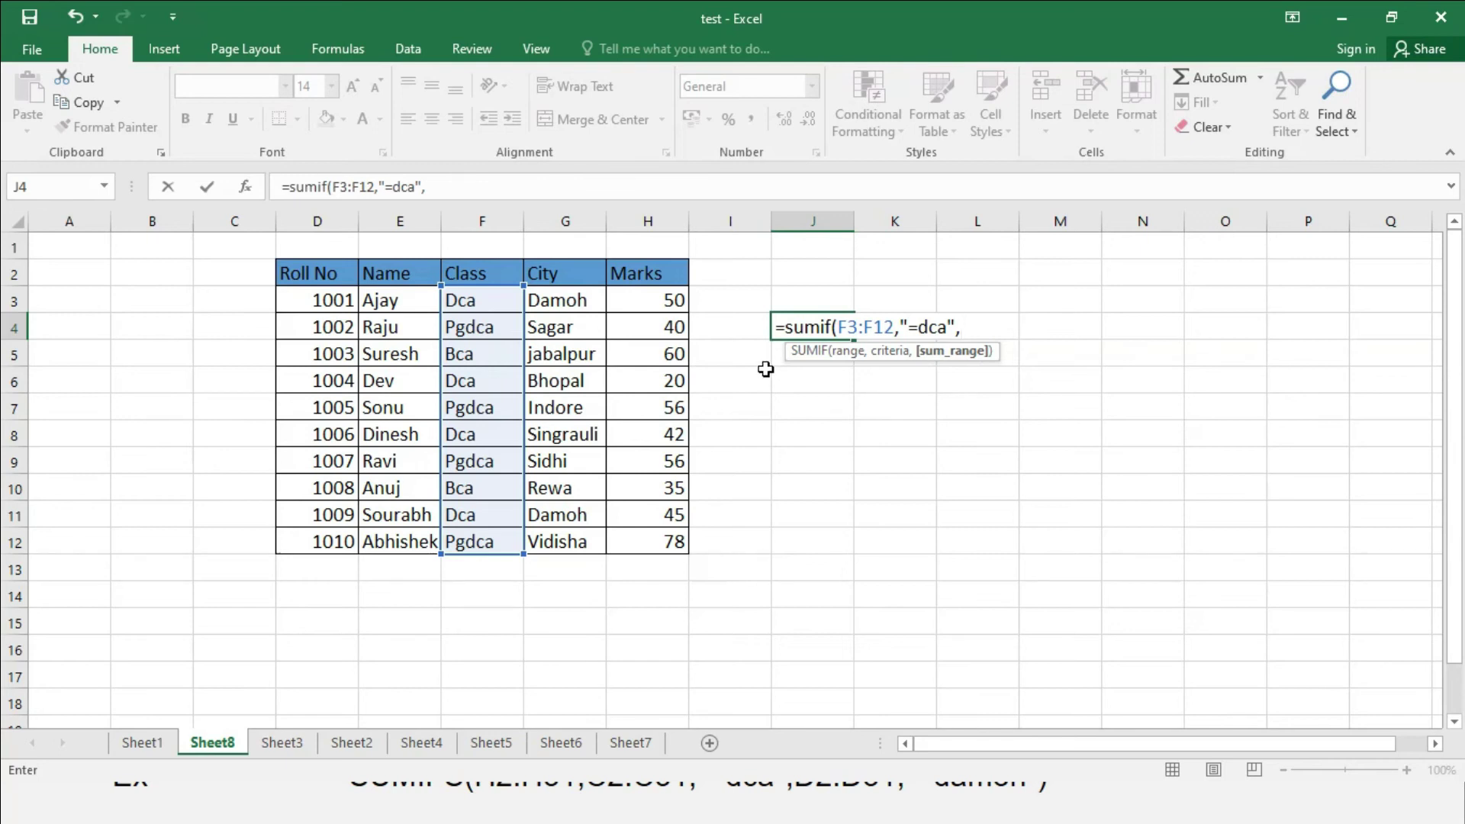
left_click(671, 300)
left_click_drag(665, 325, 678, 538)
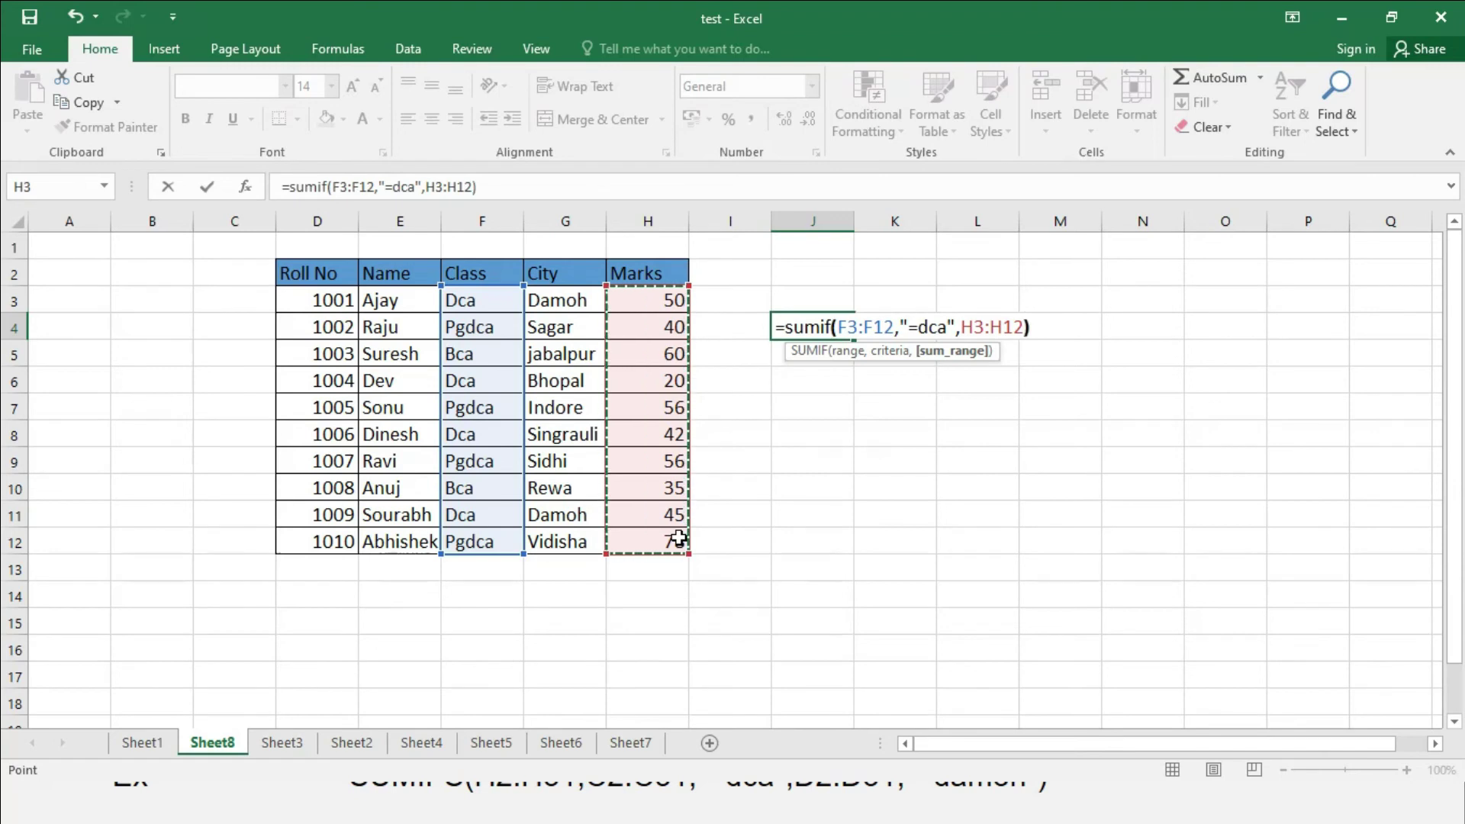
type(")")
key("Return")
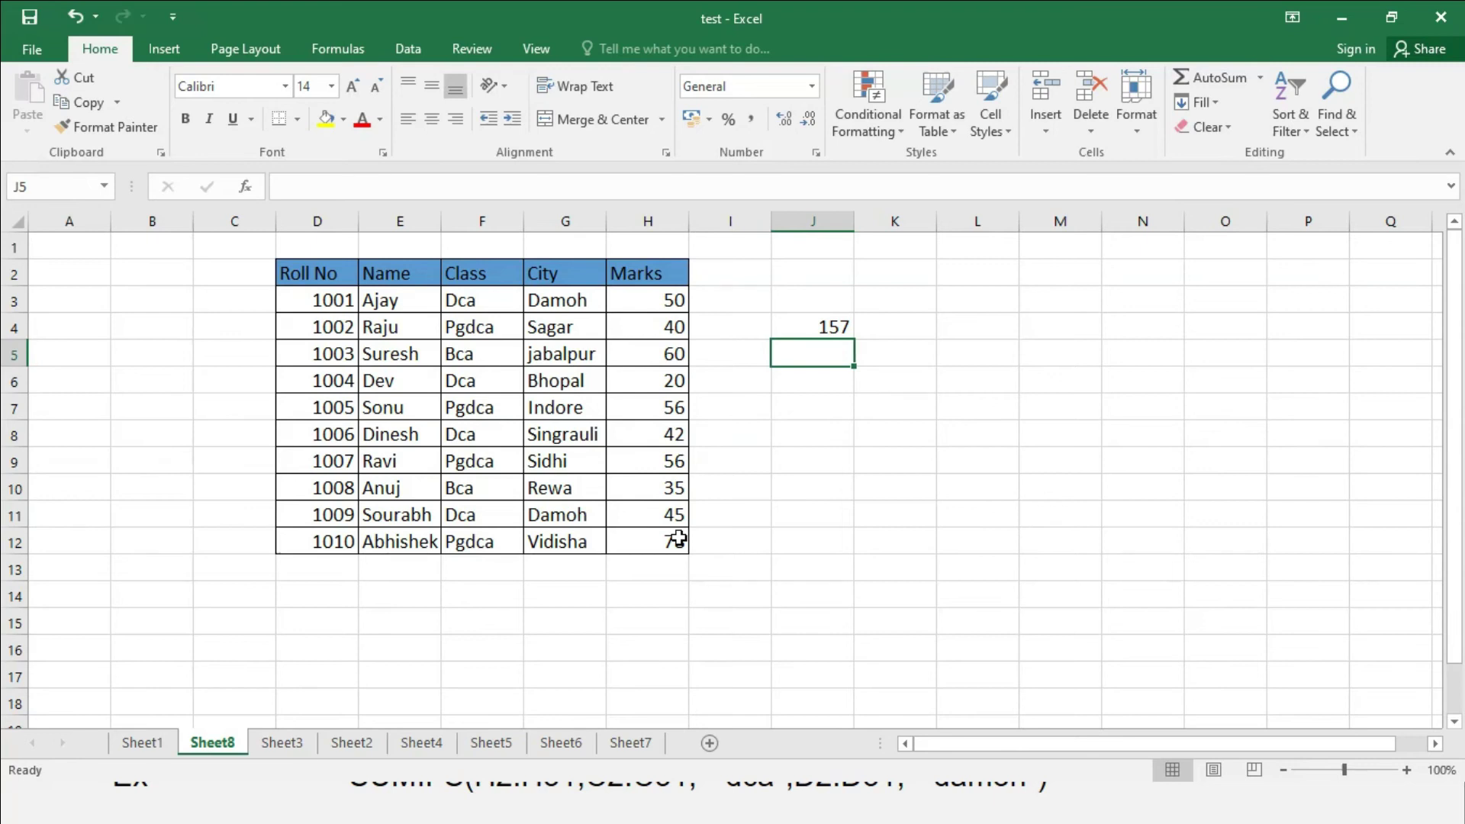
Step: Check the class and marks cells of every Dca row against the SUMIF formula in J4
left_click(479, 300)
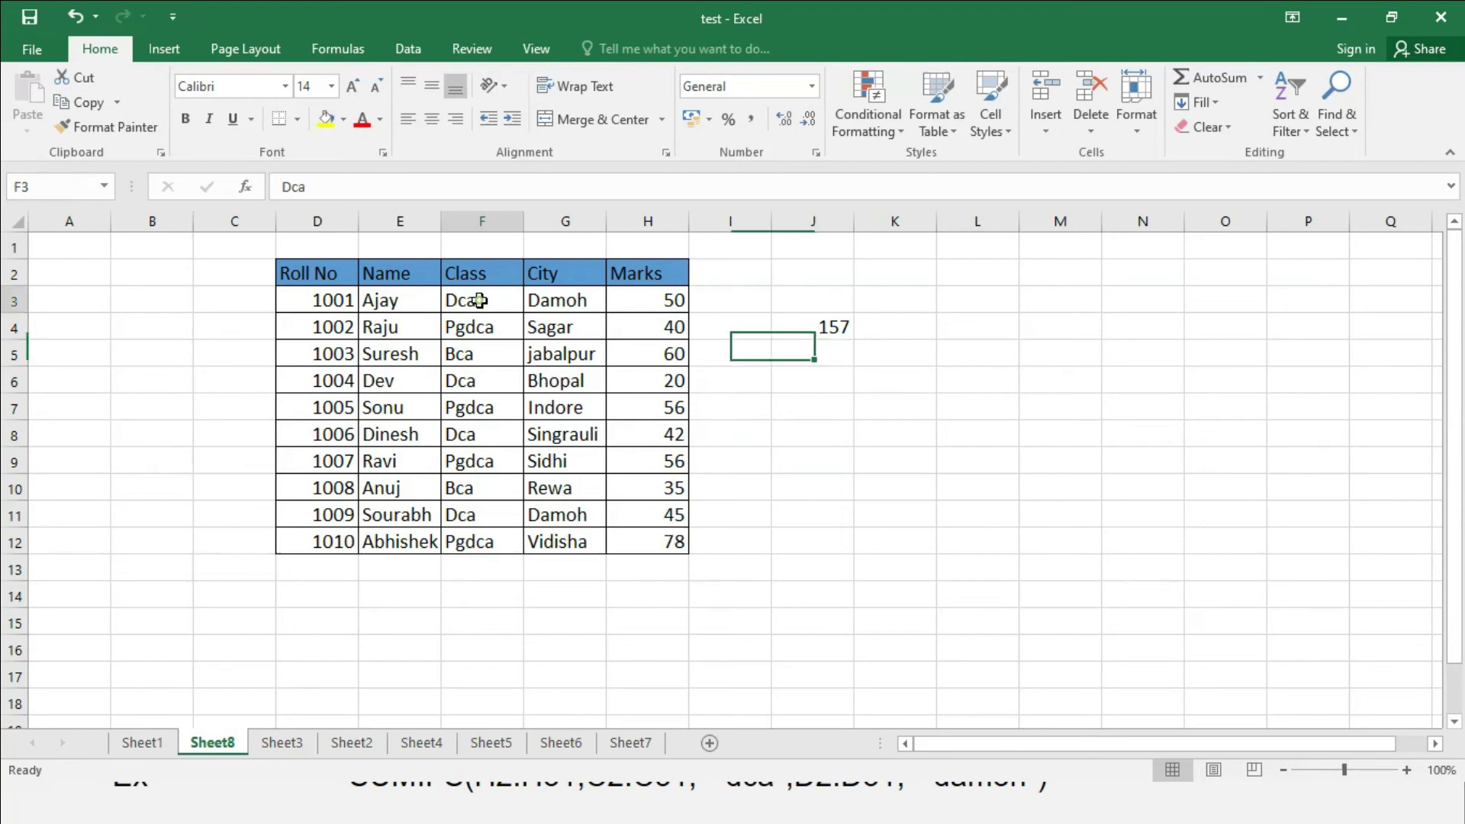
left_click(661, 298)
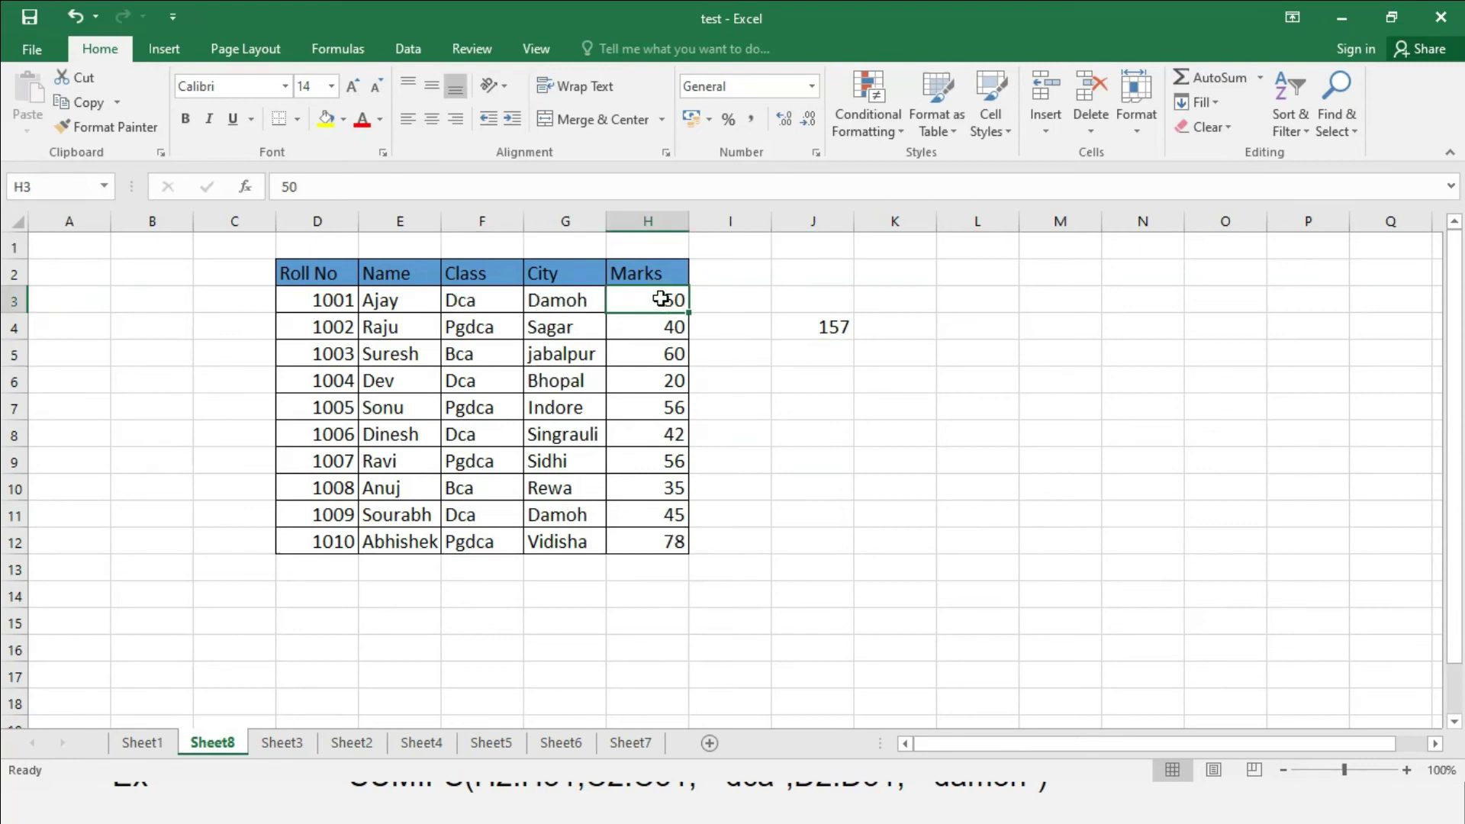
left_click(483, 382)
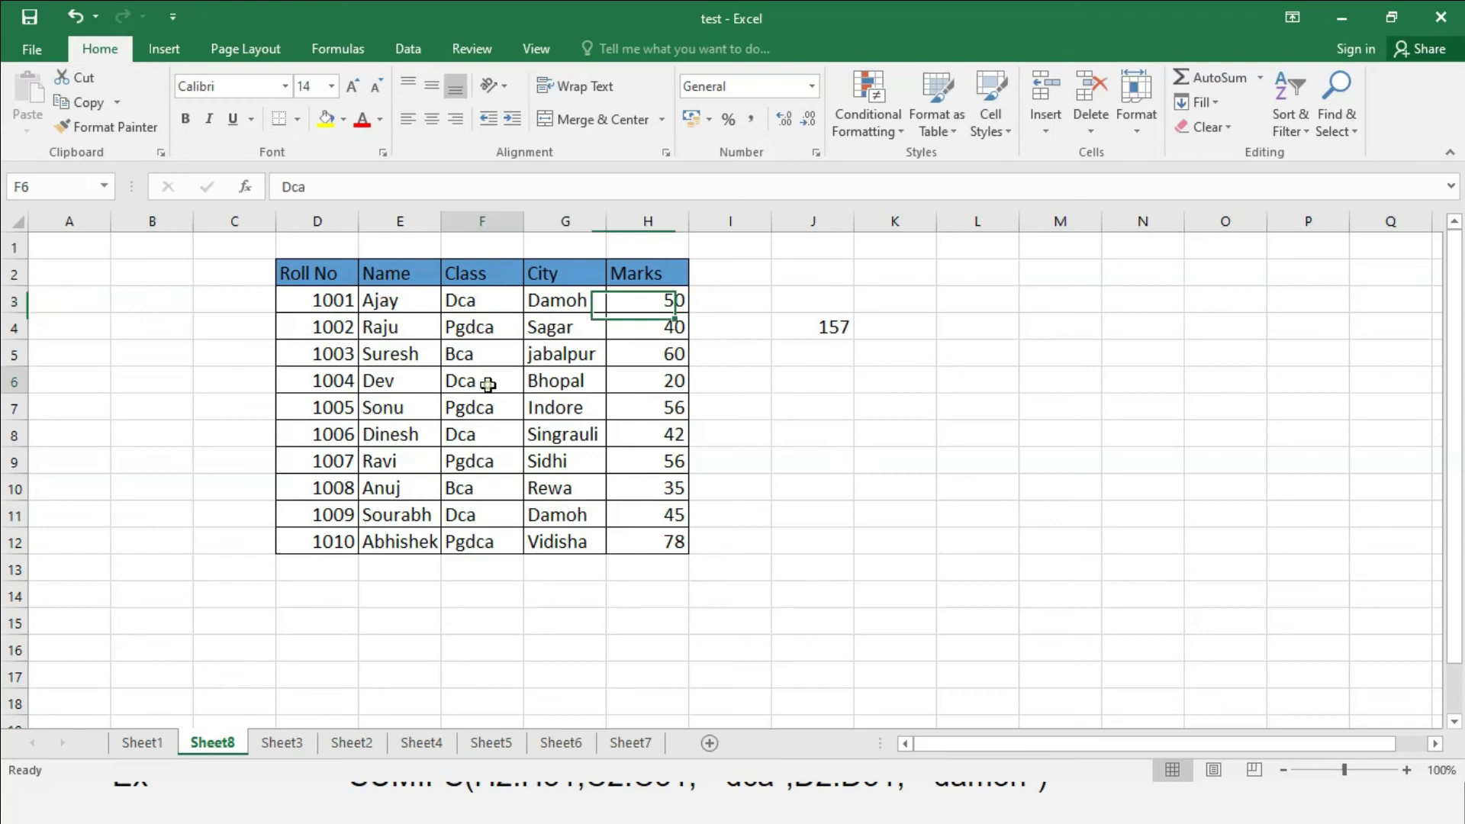
left_click(670, 381)
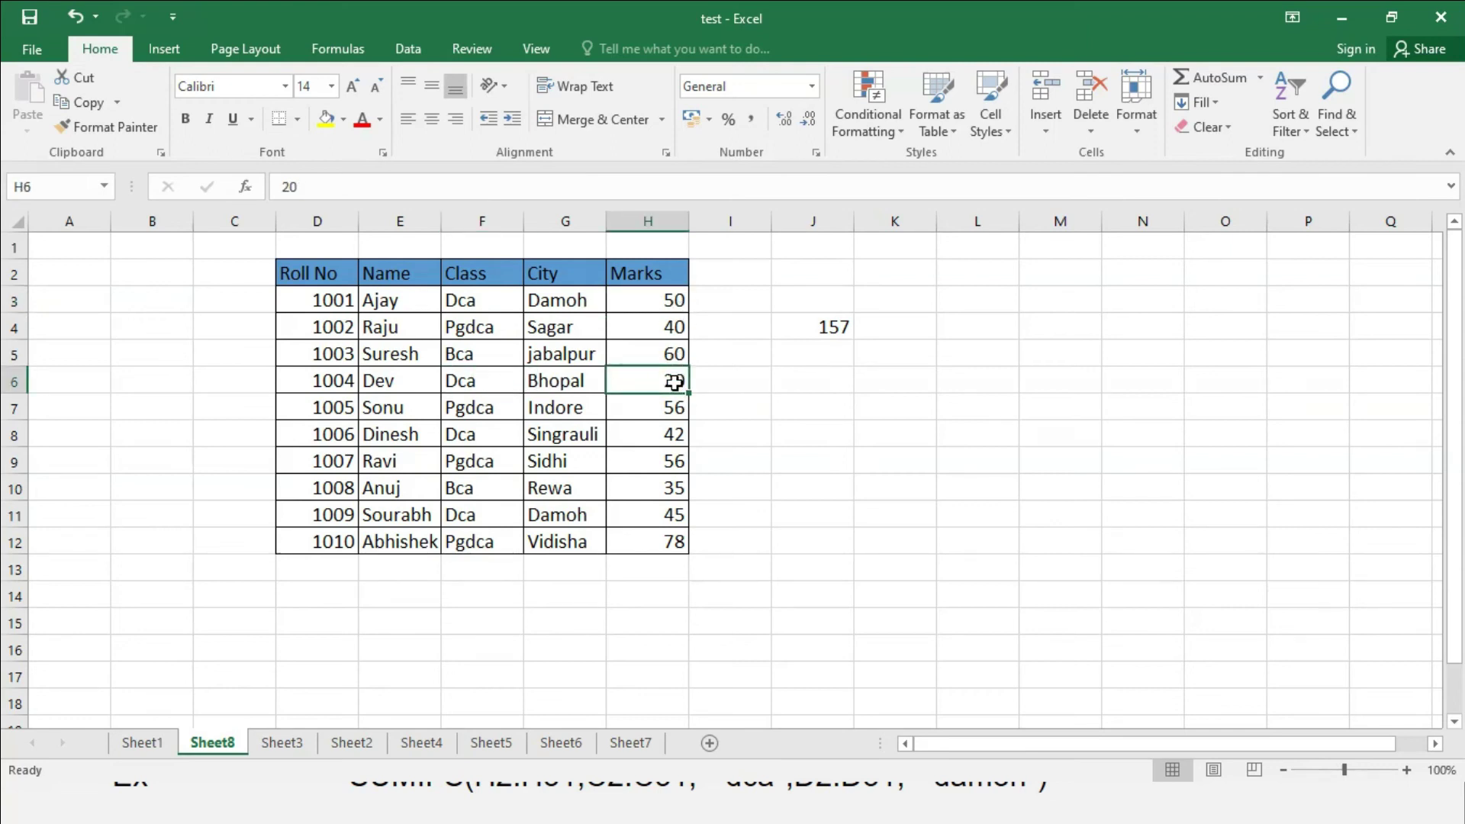
left_click(488, 440)
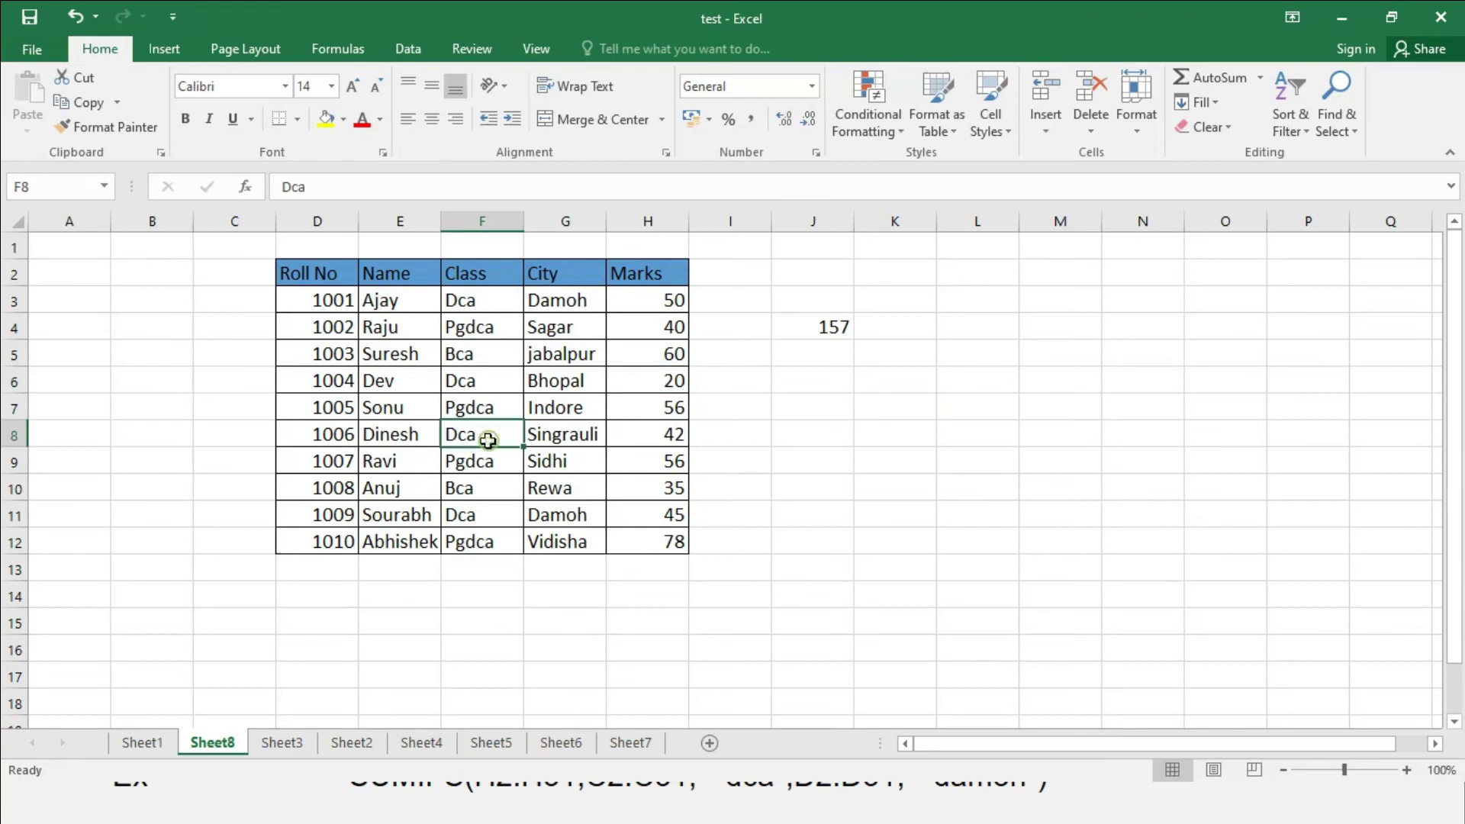
left_click(677, 435)
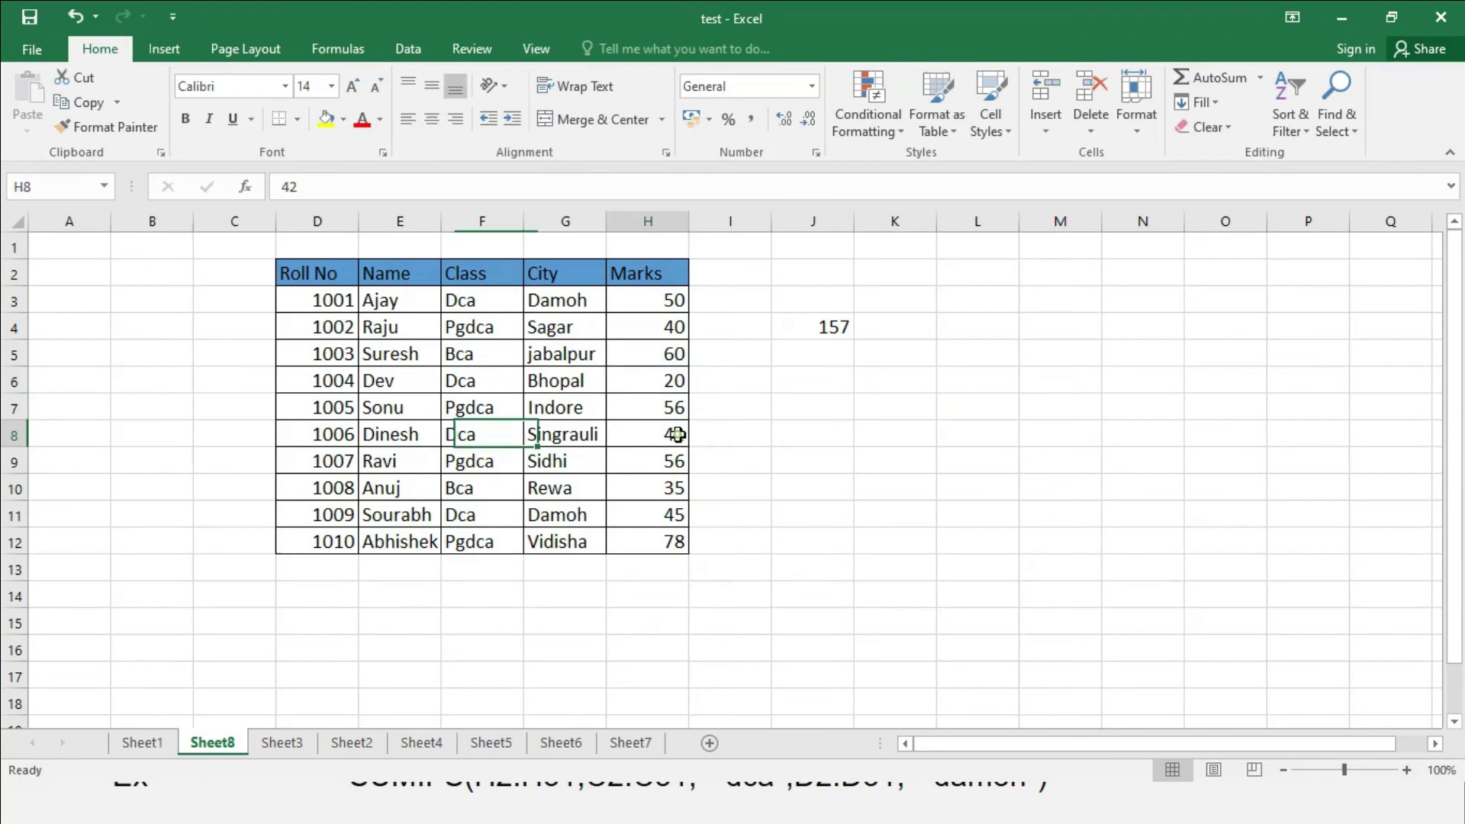
left_click(473, 520)
left_click(678, 516)
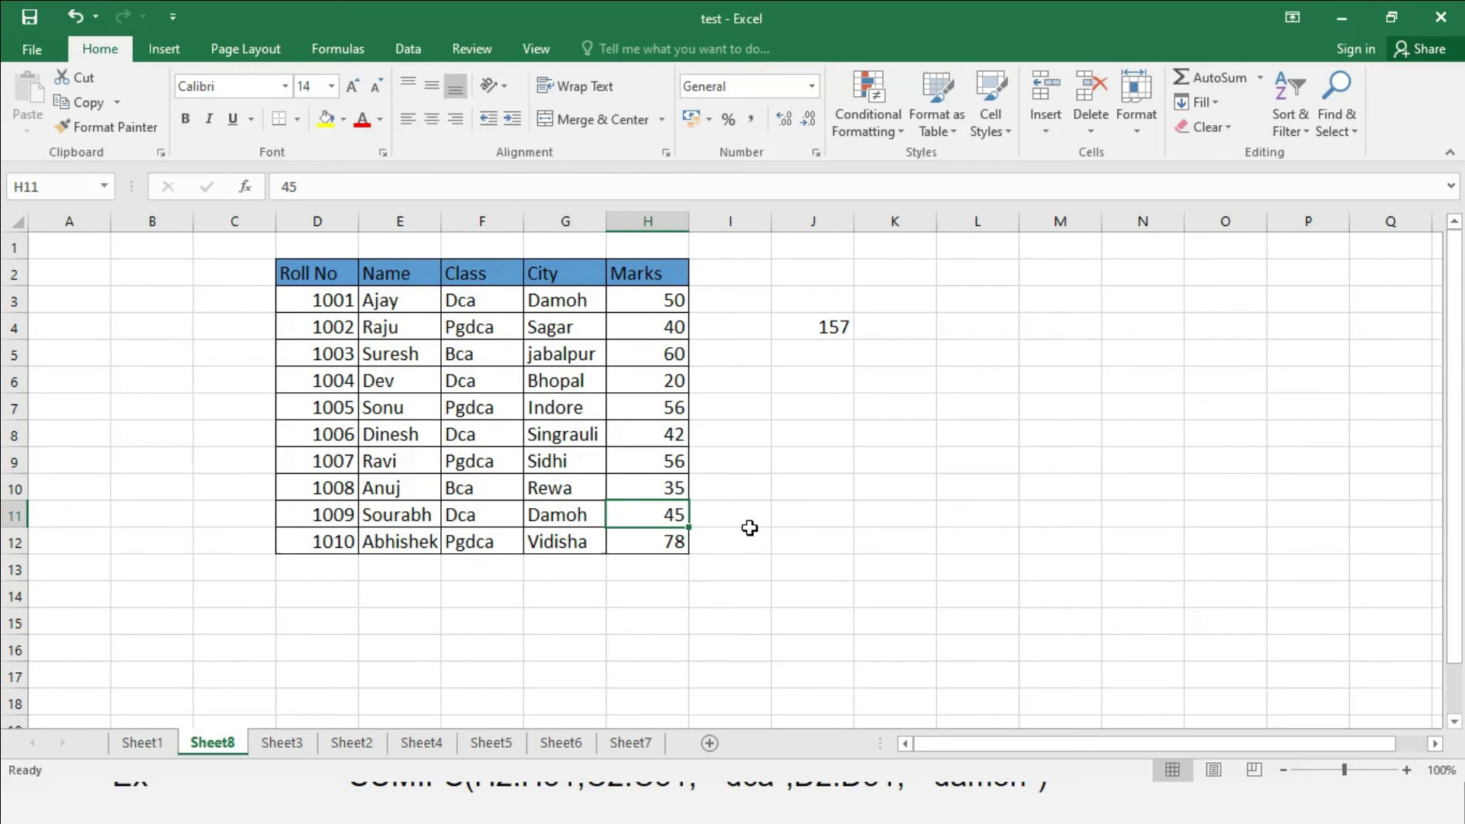
left_click(824, 330)
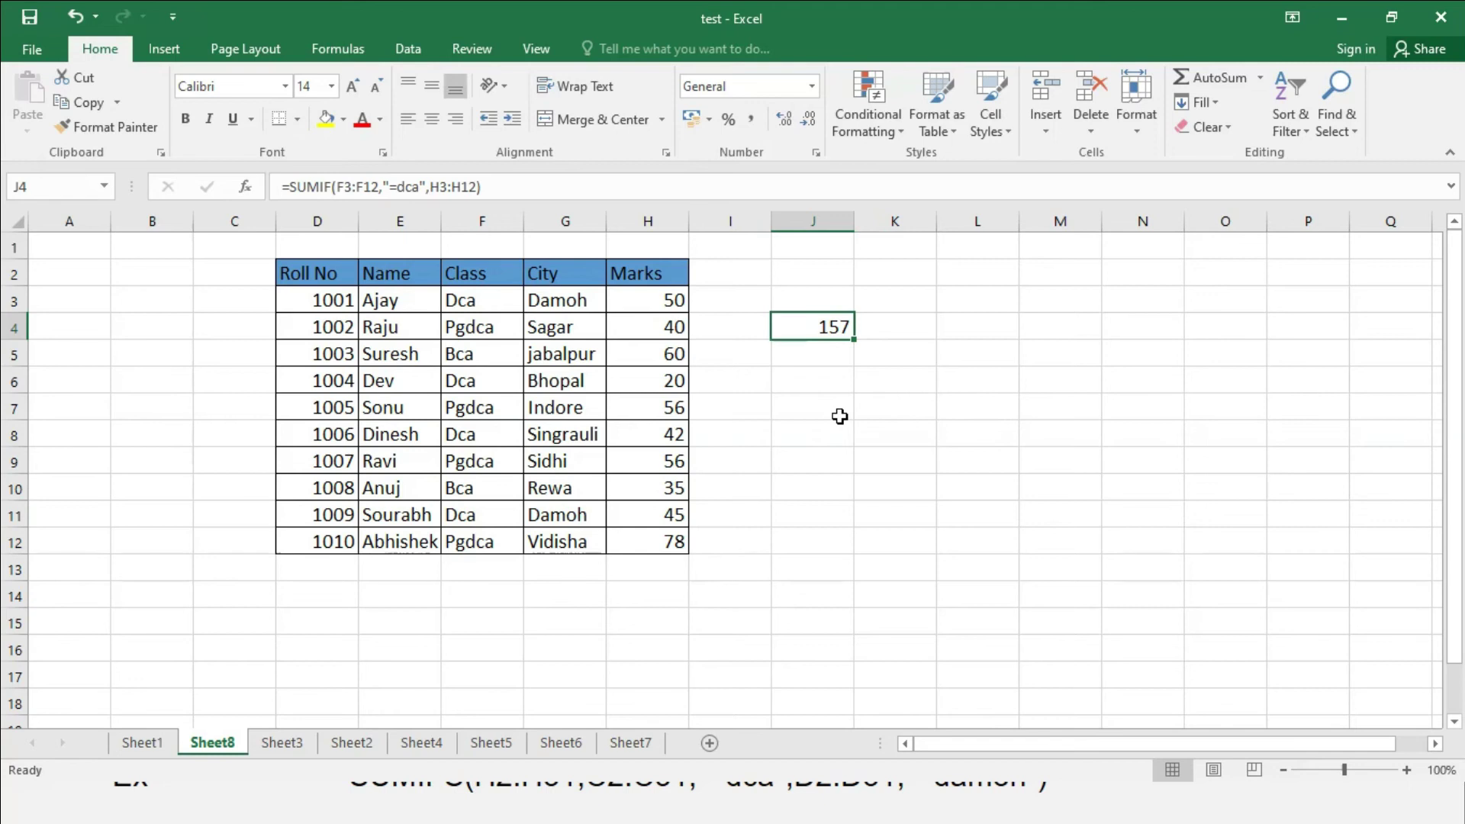
Step: Inspect the SUMIF formula for the Dca class in cell J4 and clear the cell
double_click(824, 333)
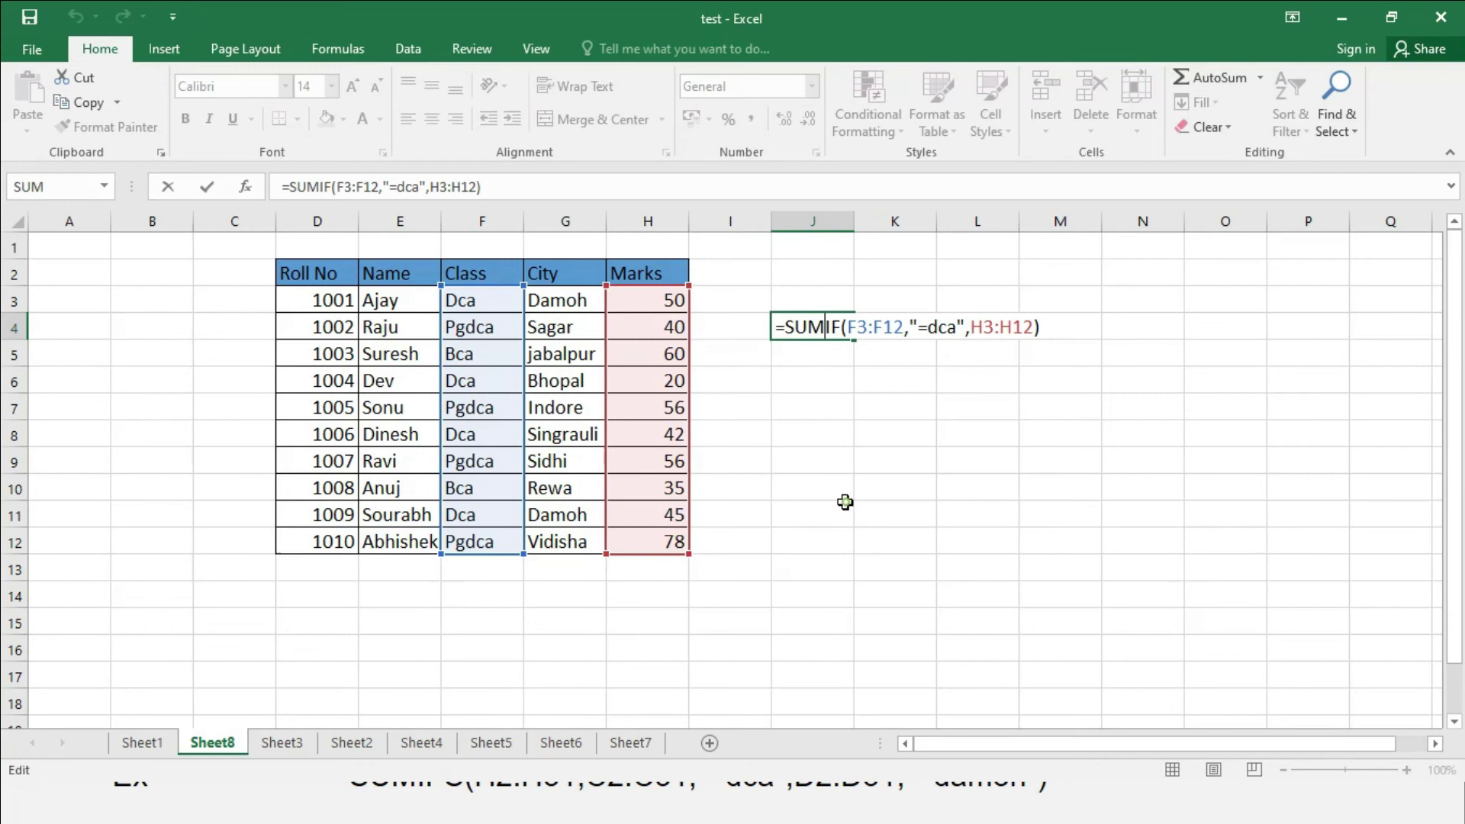
left_click(842, 496)
left_click(827, 329)
key("Delete")
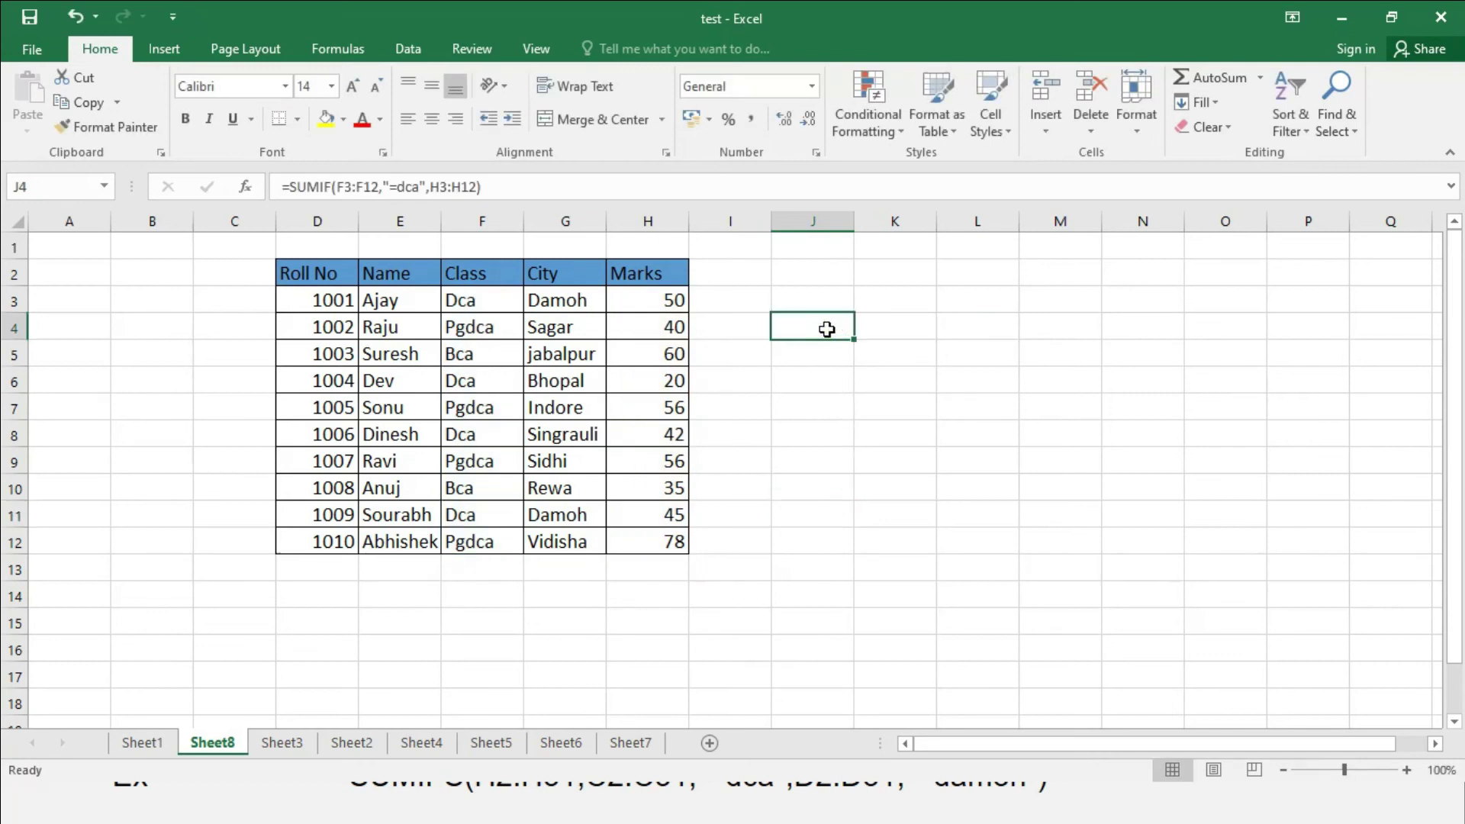
Step: Enter =sumif(D3:D12,">1005",H3:H12) in cell J4 to total the marks of roll numbers above 1005
type("=")
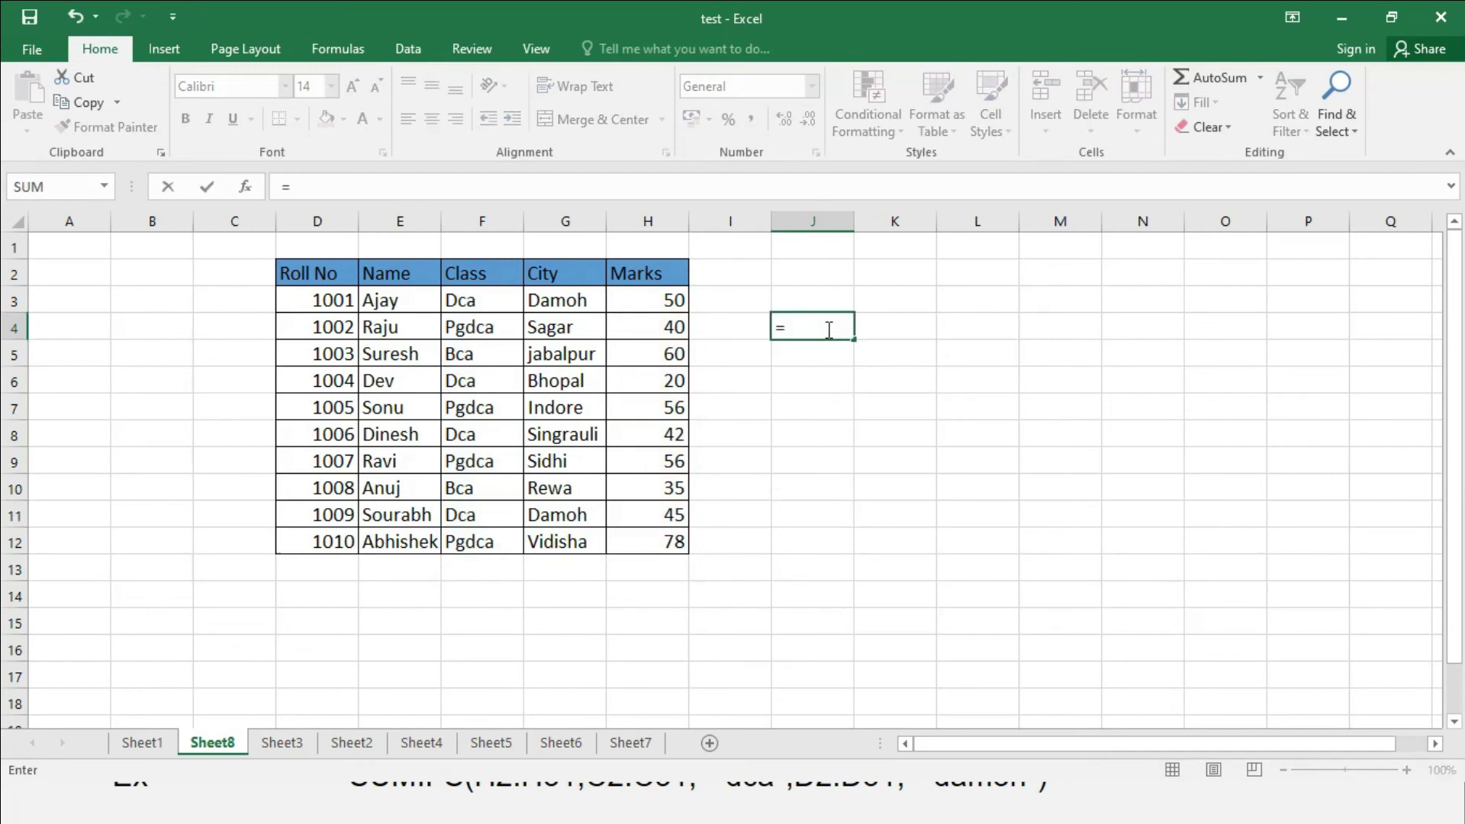
type("sumif")
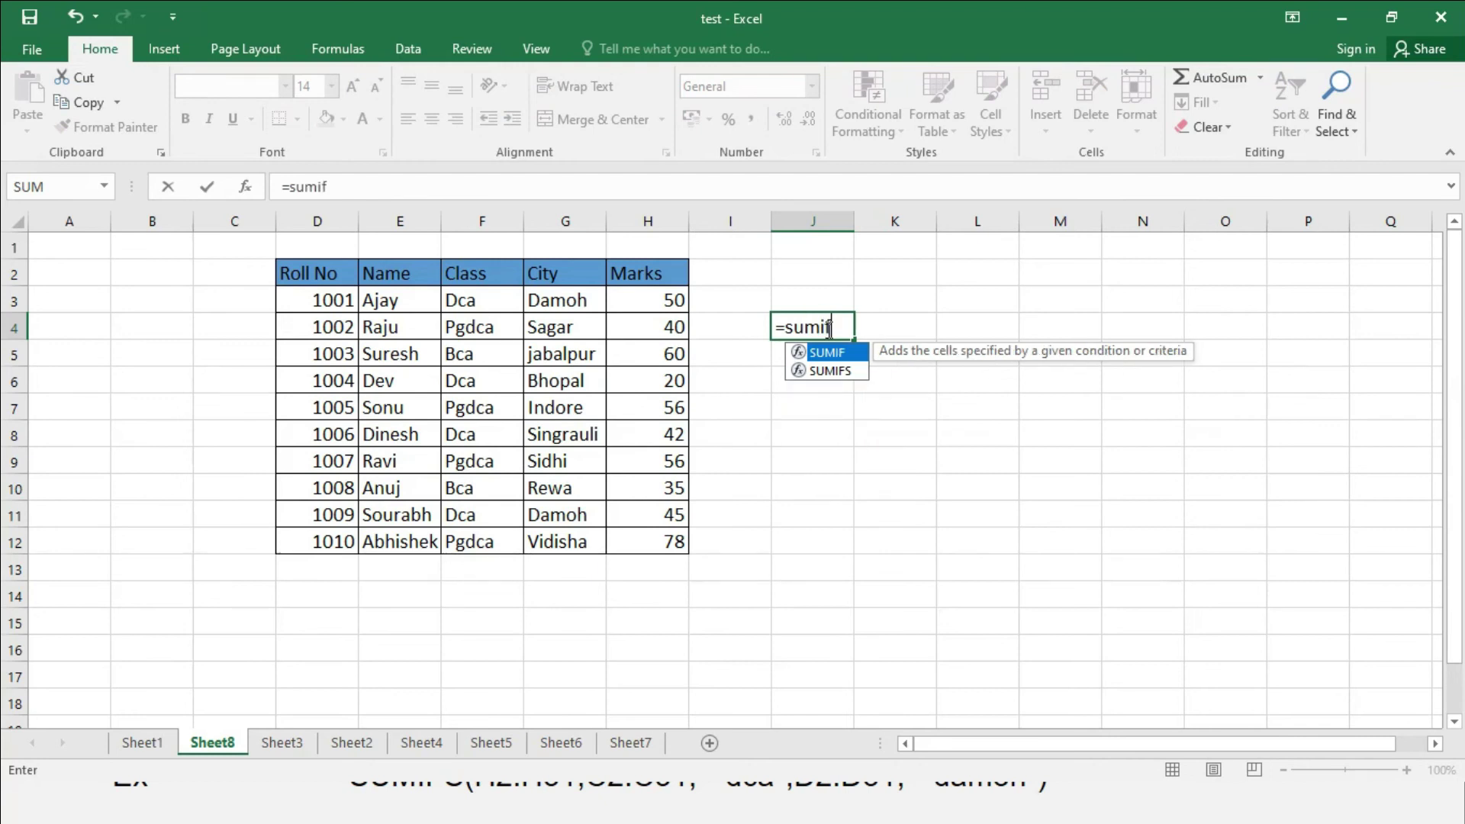
type("(")
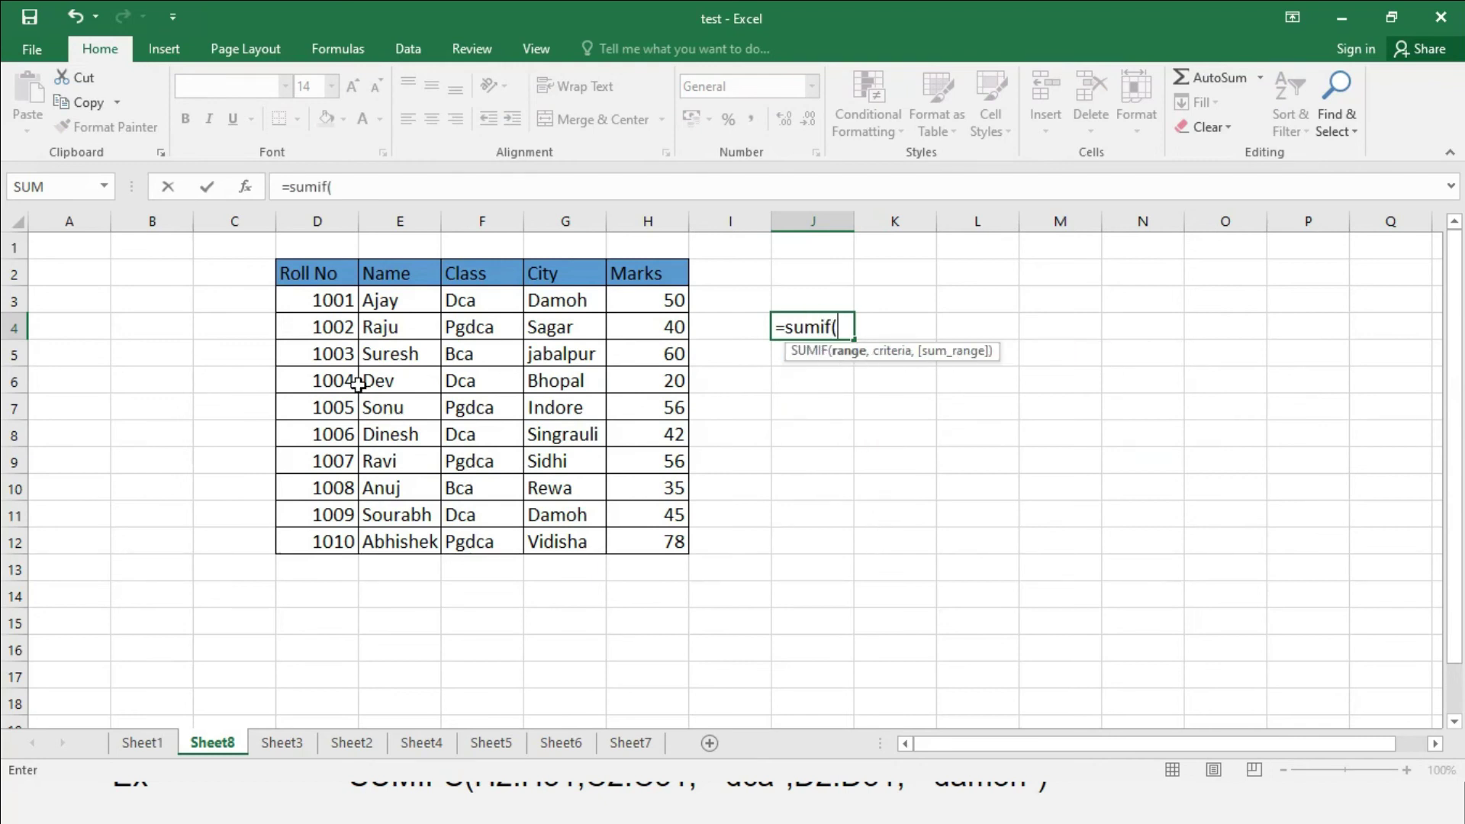
left_click_drag(331, 304, 321, 543)
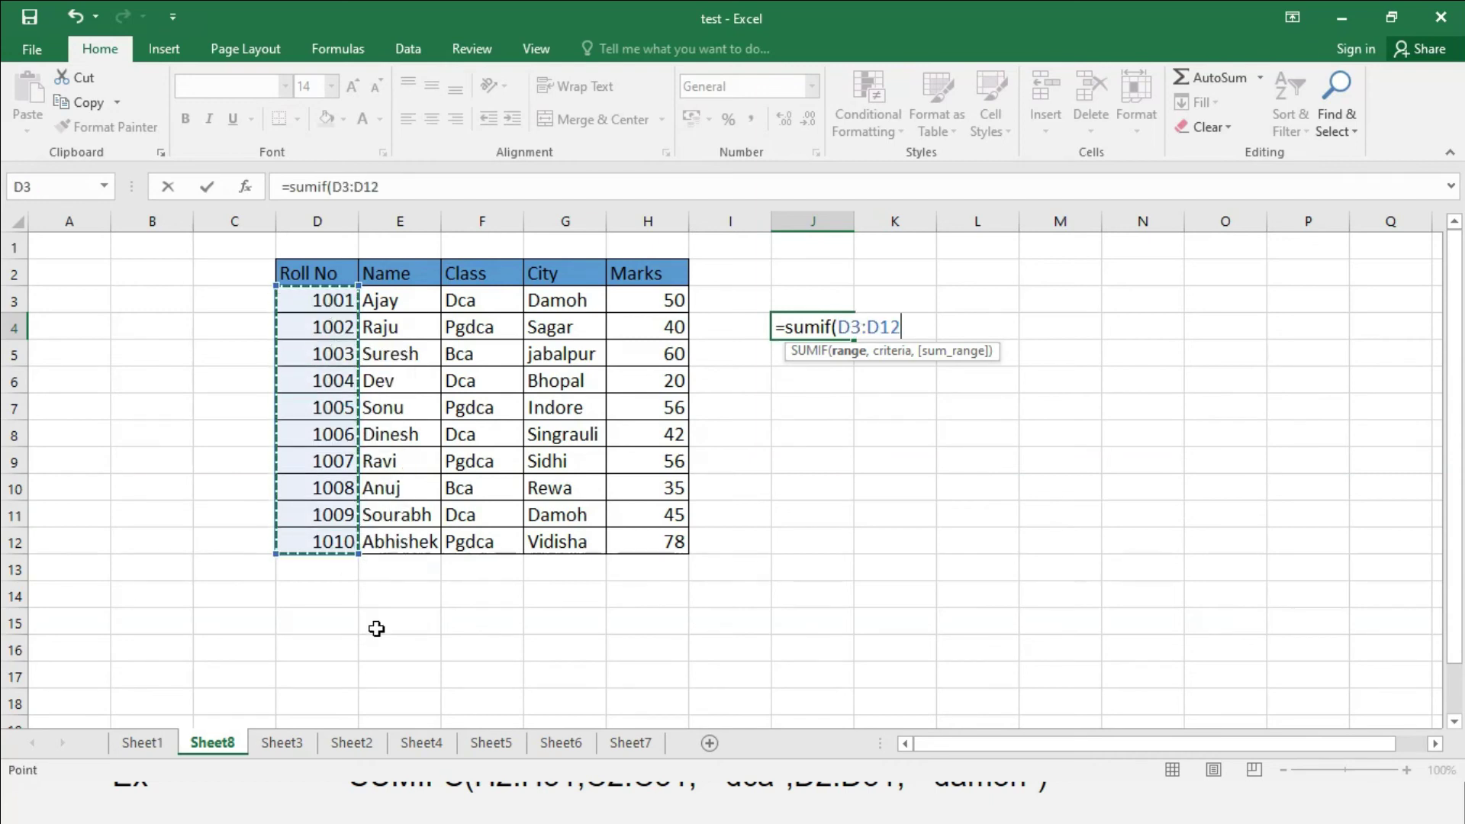
type(",")
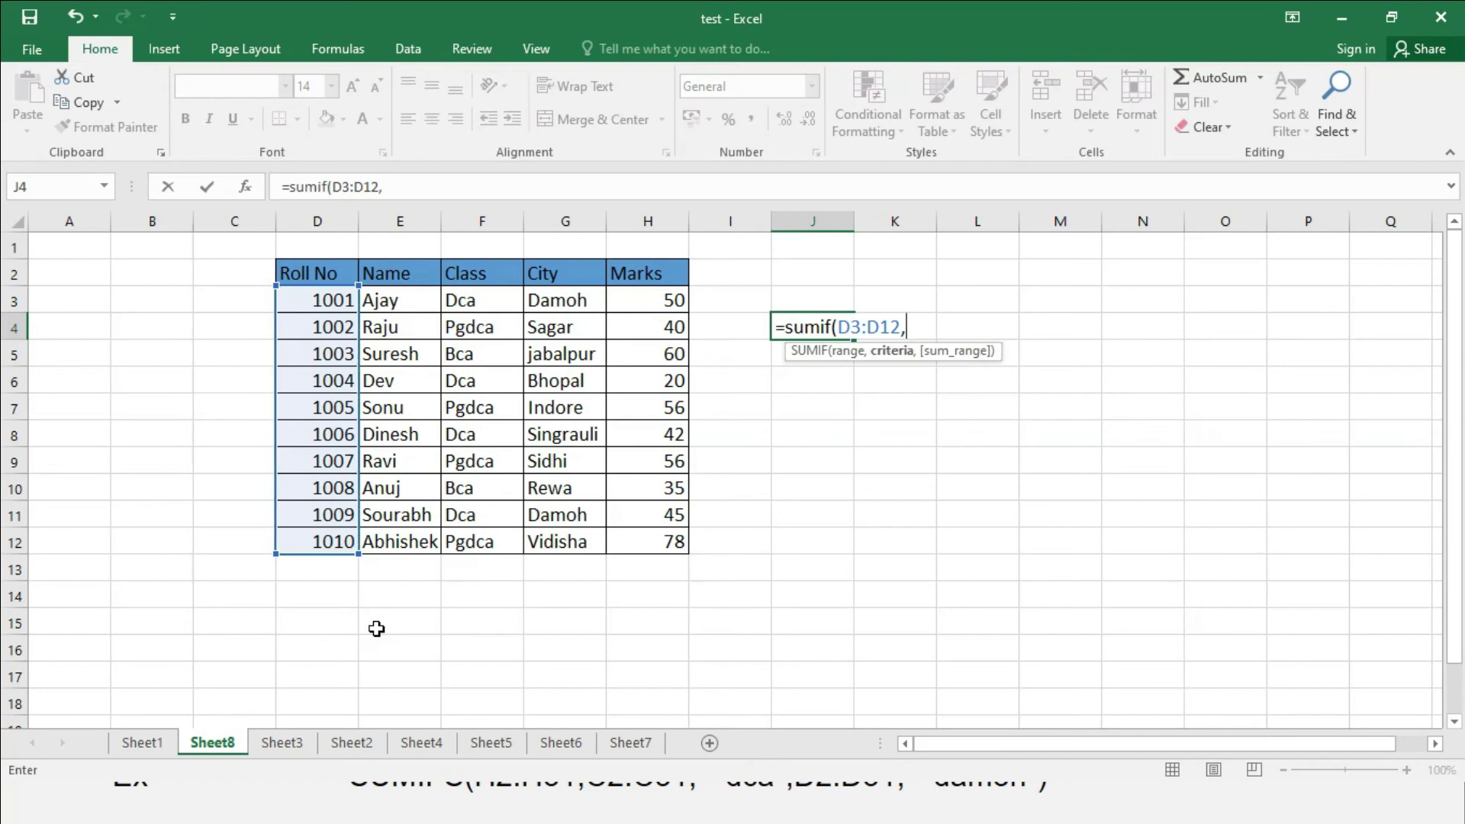
type("\">1005")
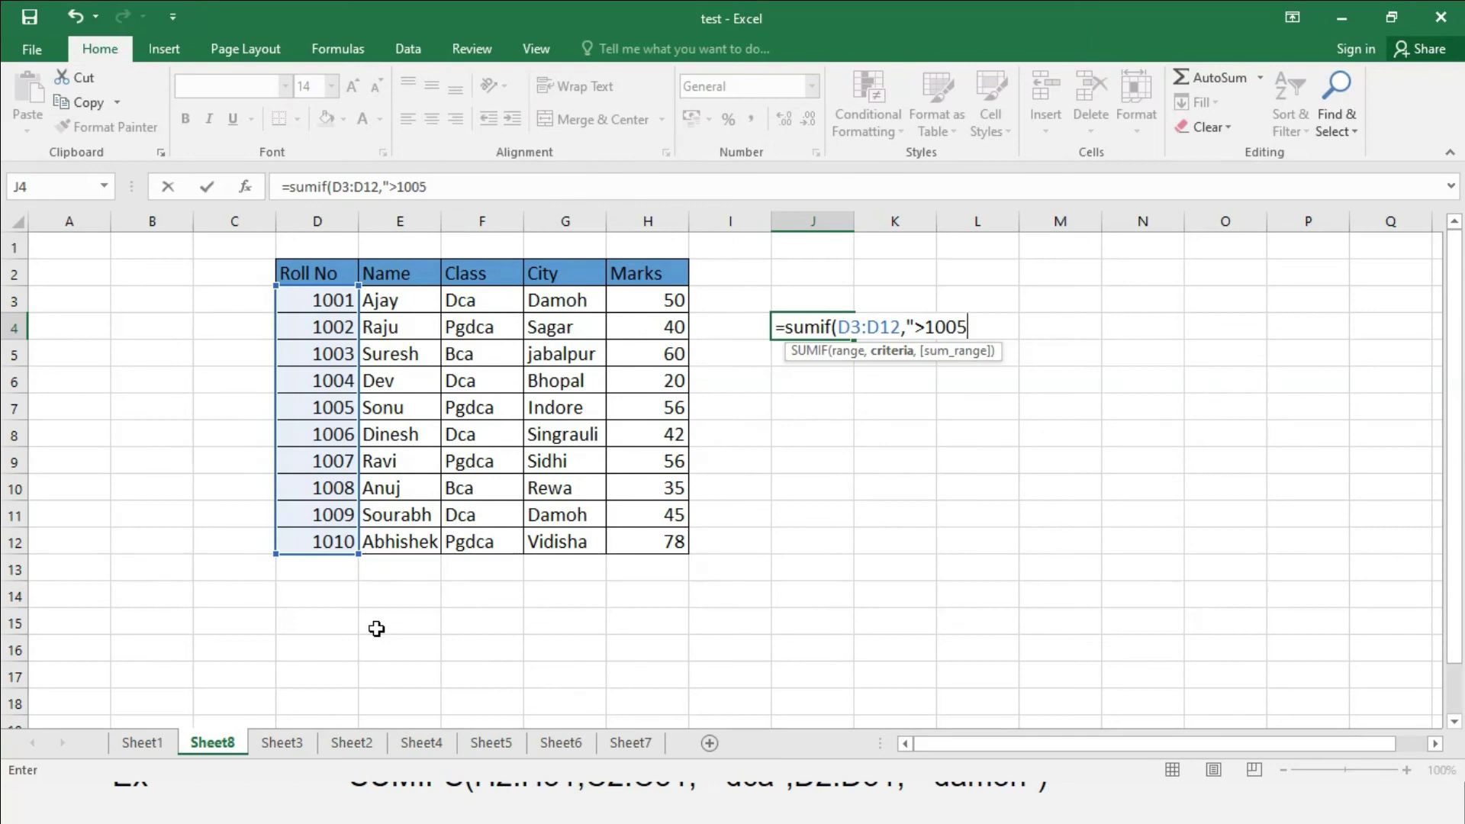
type("\"")
type(",")
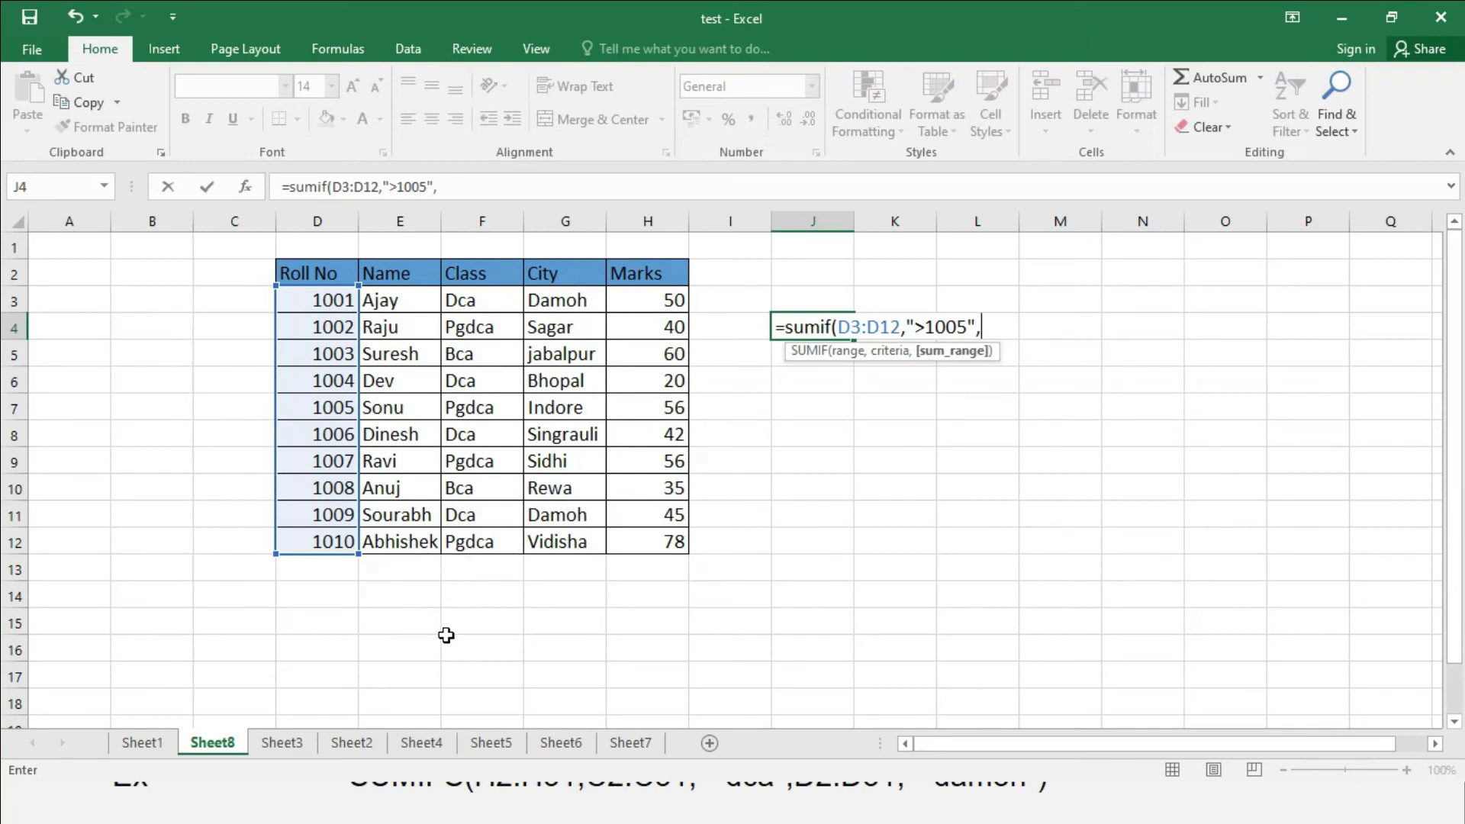
left_click_drag(655, 299, 657, 556)
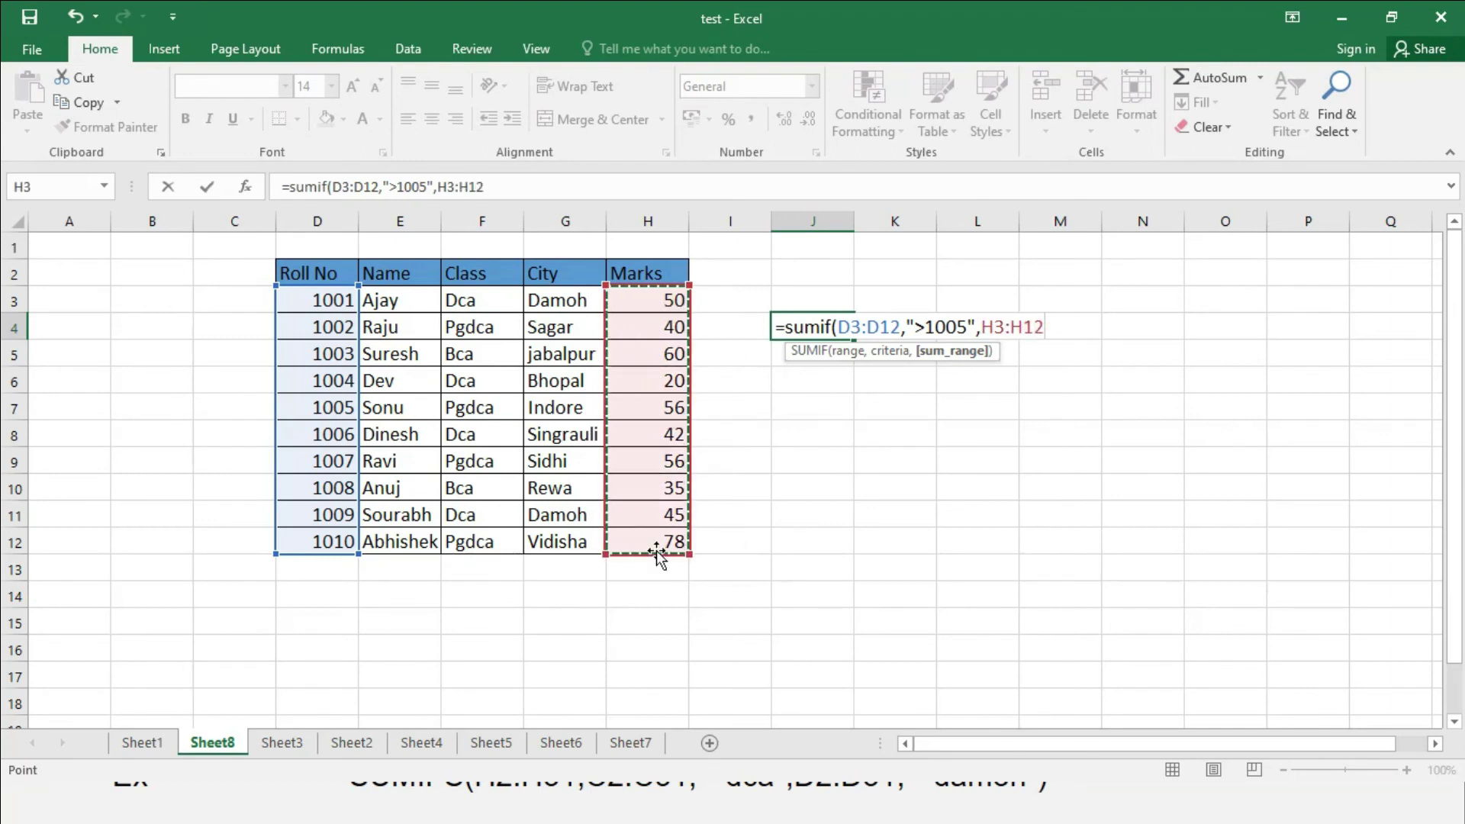
type(")")
key("Return")
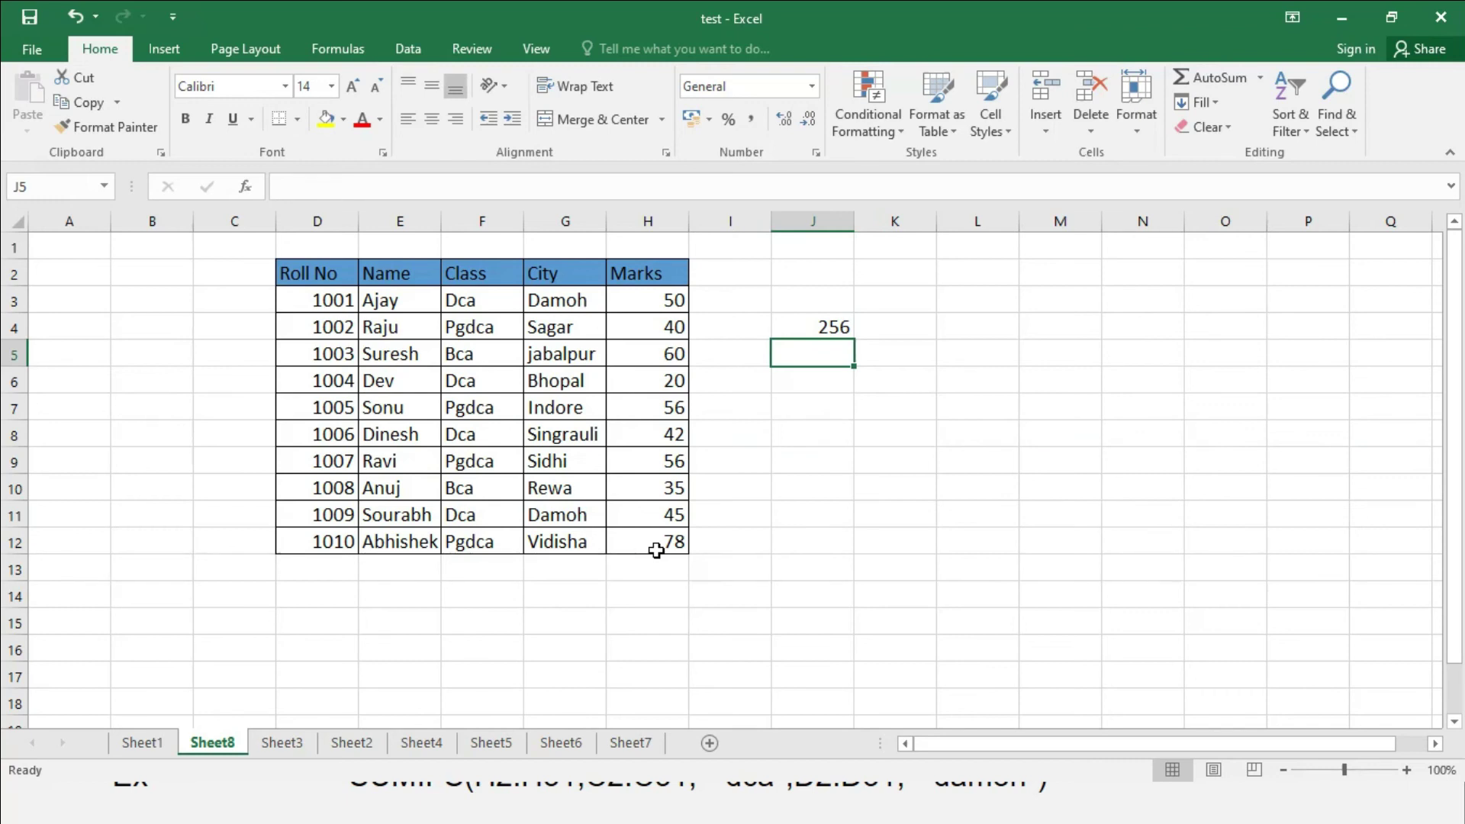
Step: Inspect the roll-number SUMIF formula in cell J4 and delete it
left_click(814, 328)
double_click(813, 327)
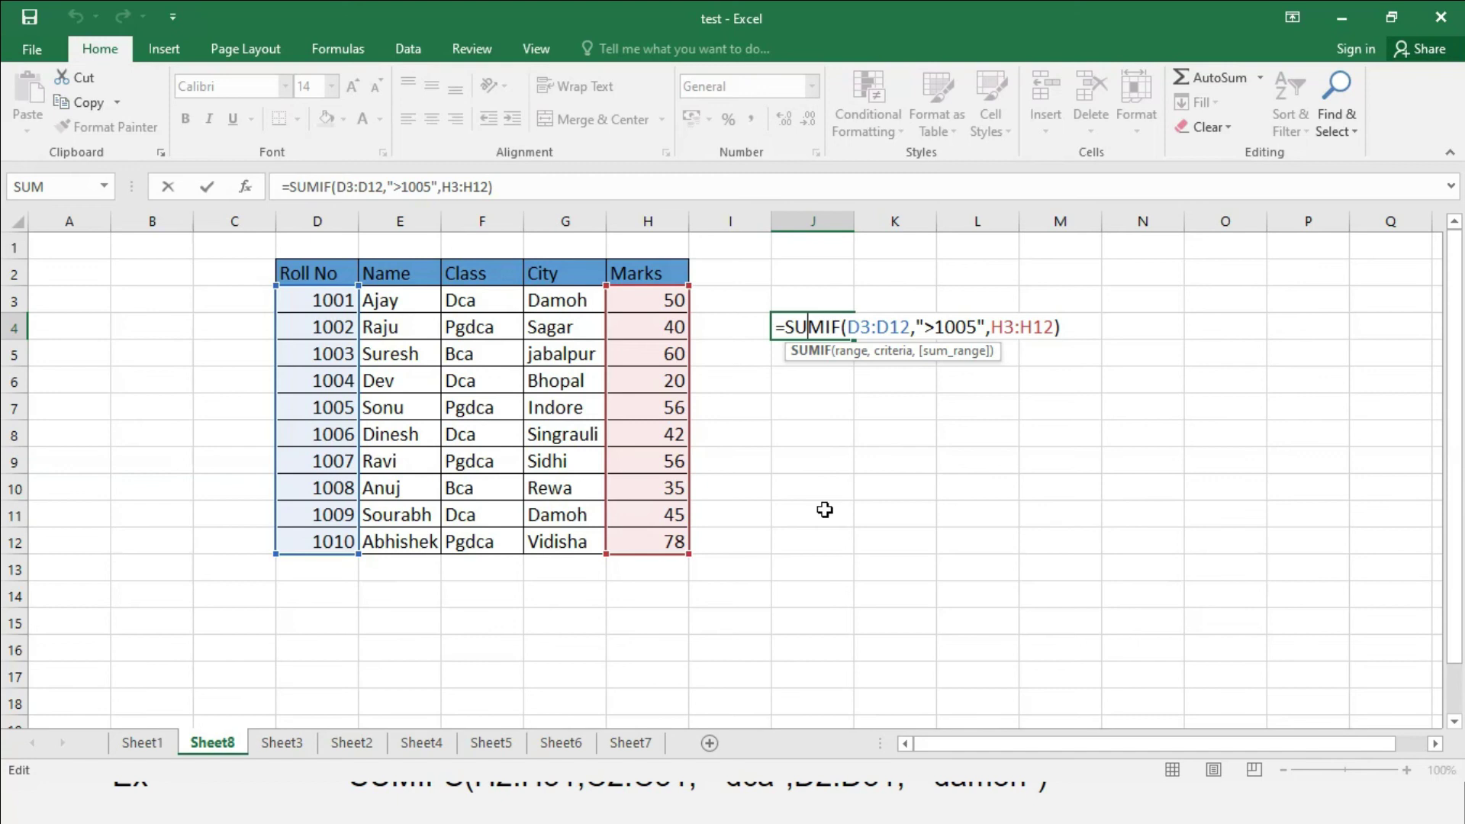
left_click(736, 542)
left_click(825, 333)
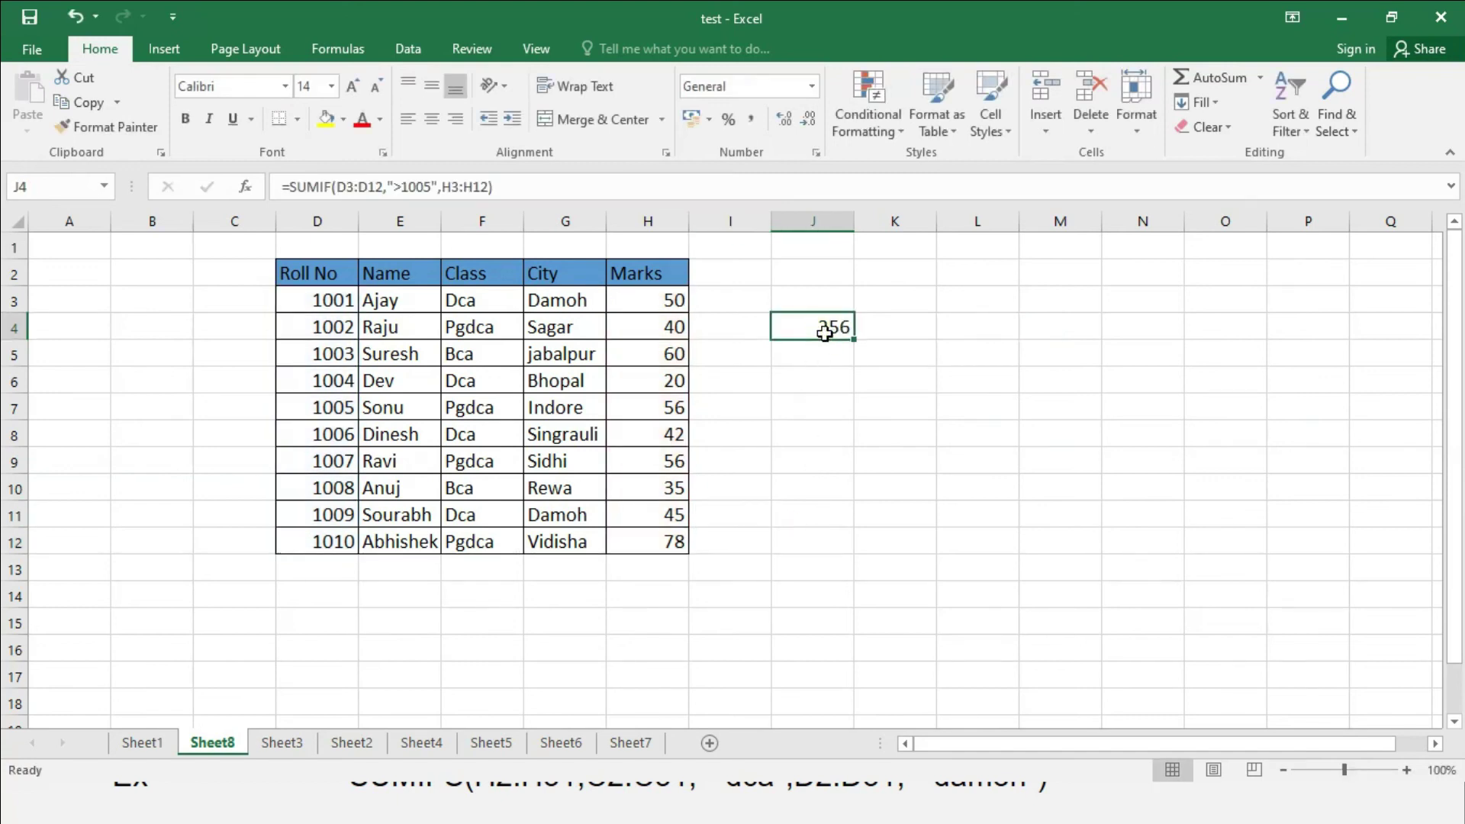
key("Delete")
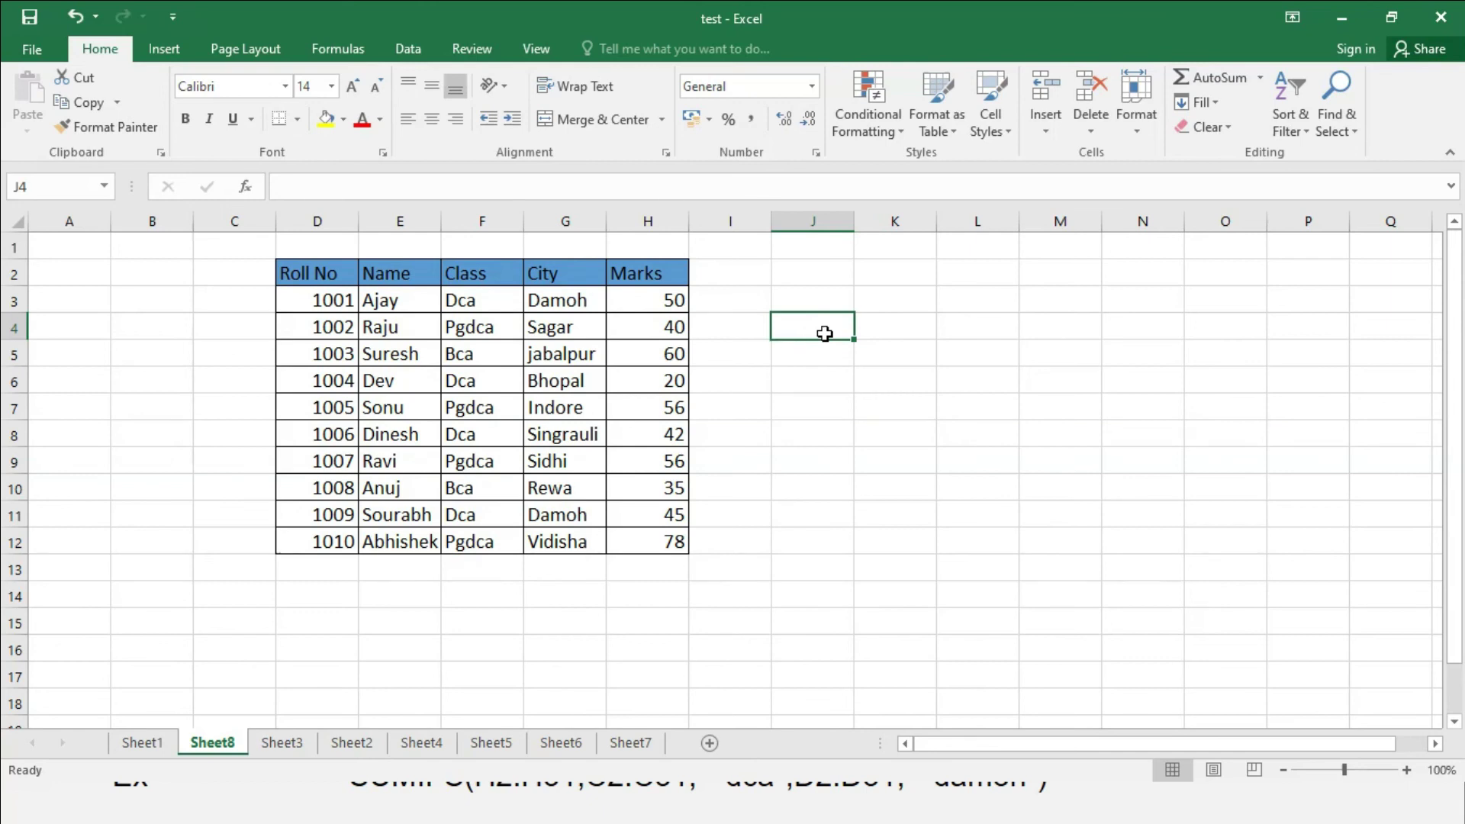
Step: Start a SUMIFS formula in J4 with sum range H3:H12 and the first condition F3:F12,"=dca"
type("=")
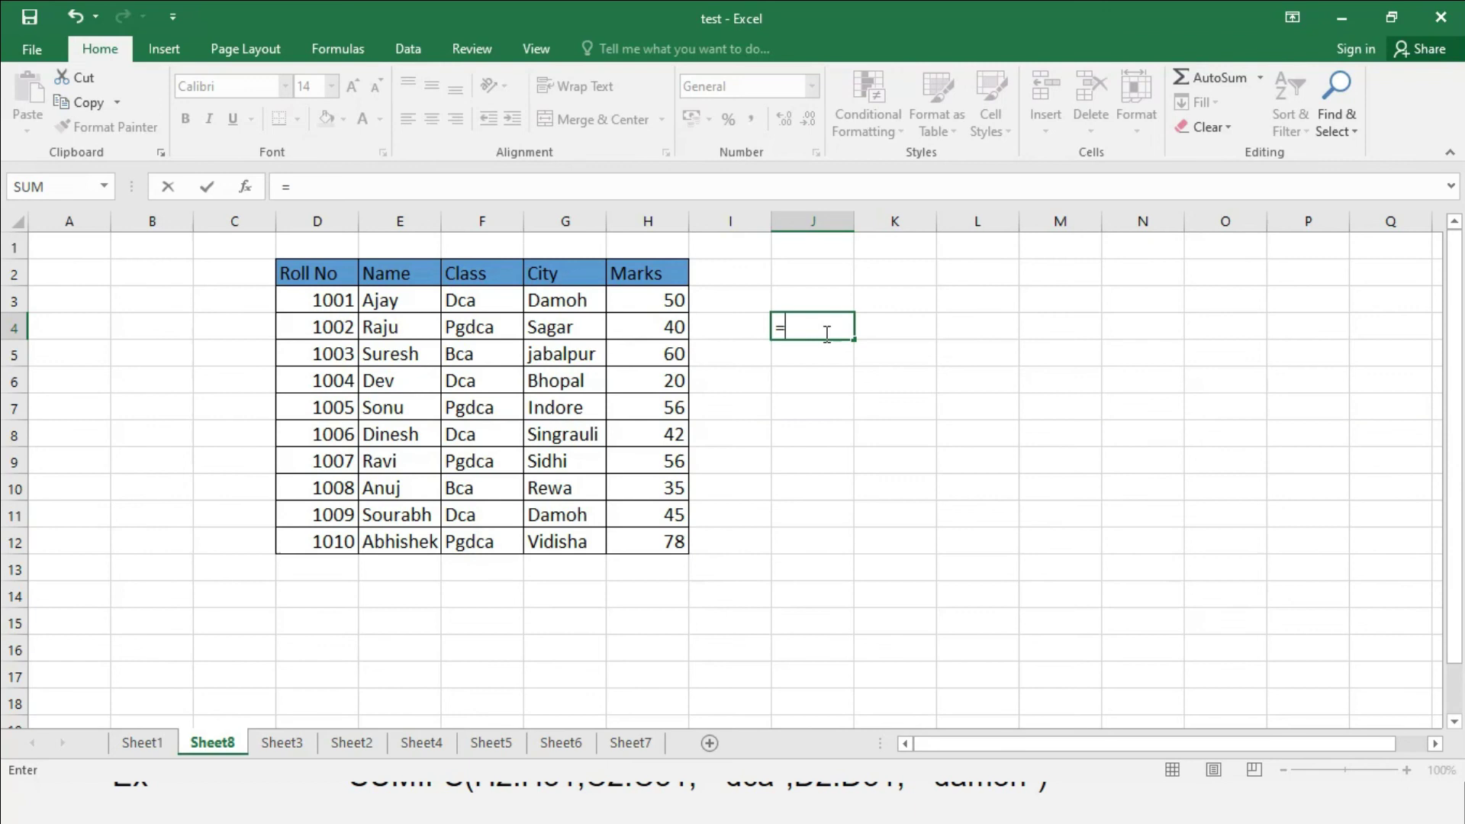
type("sumif")
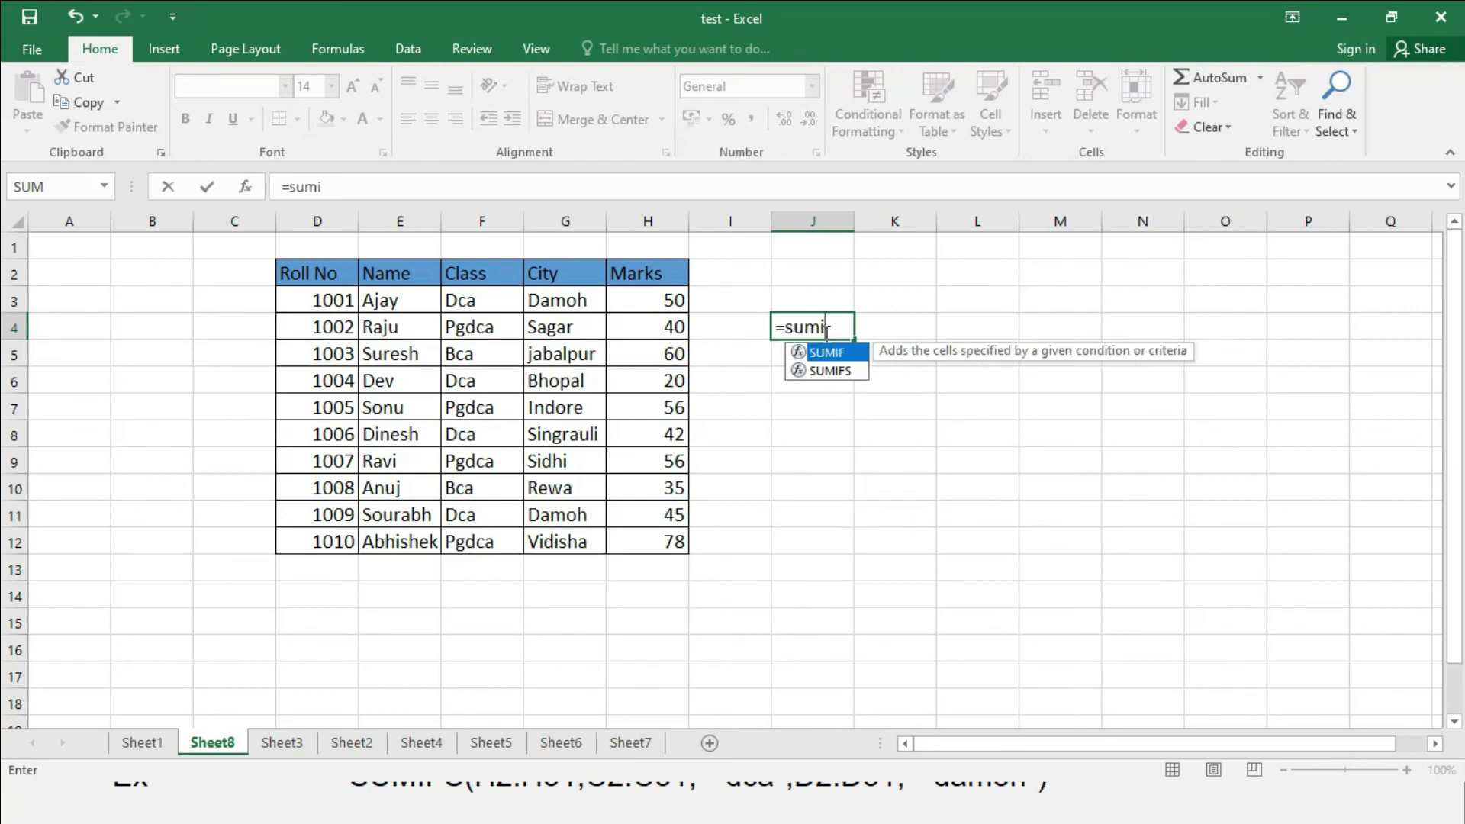
left_click(838, 375)
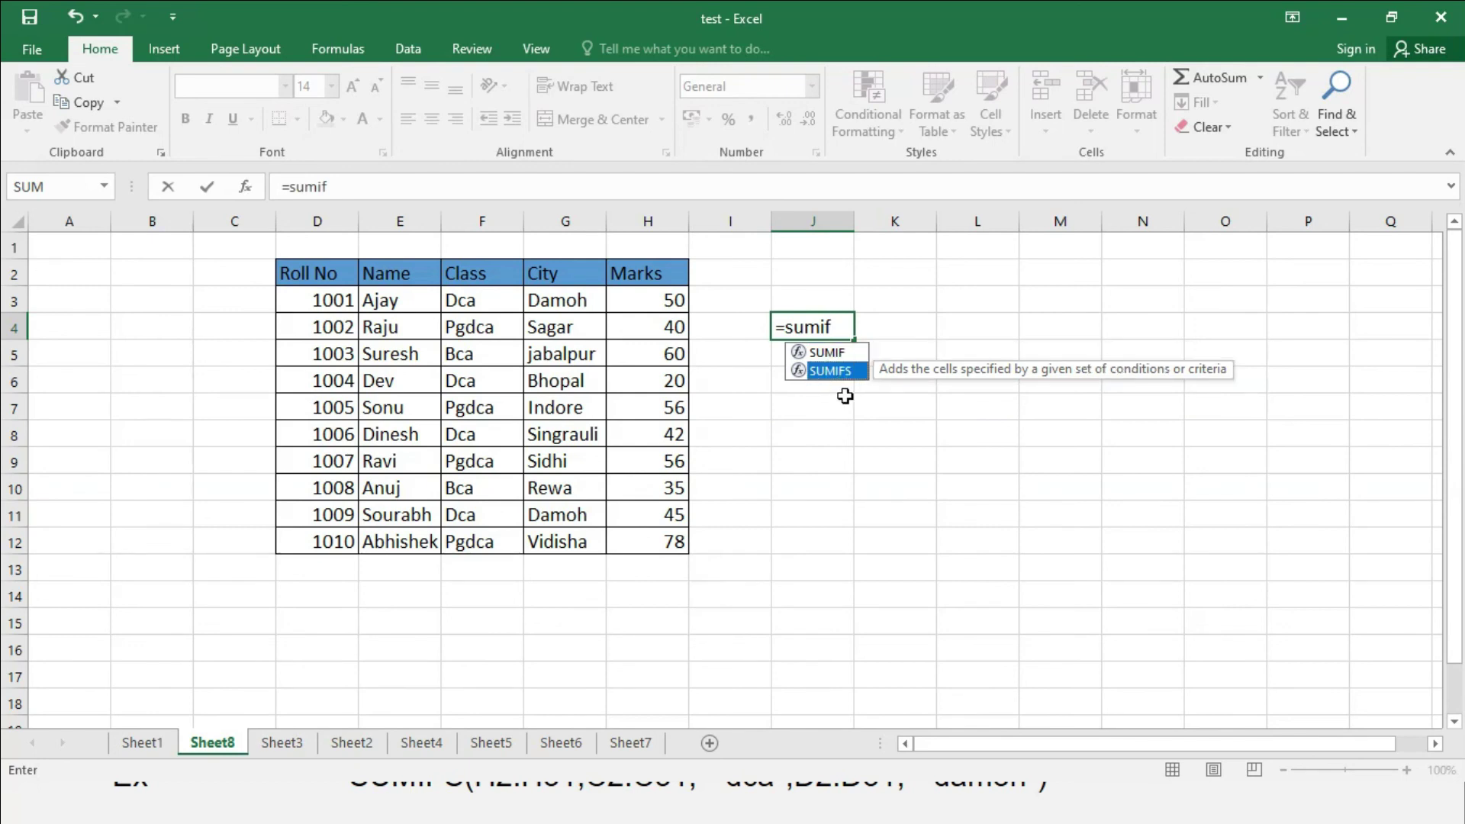
key("Tab")
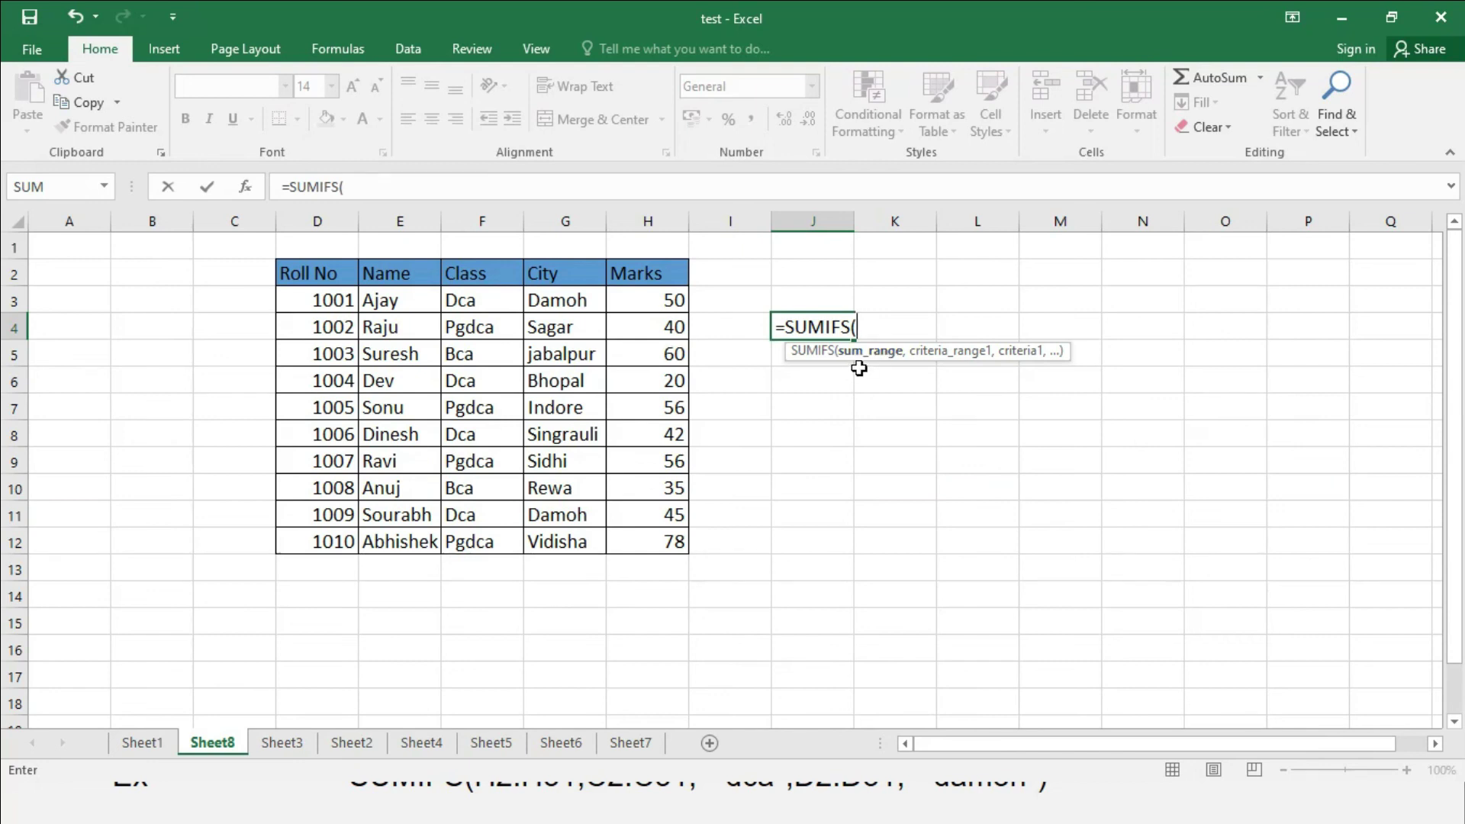
left_click_drag(671, 304, 683, 540)
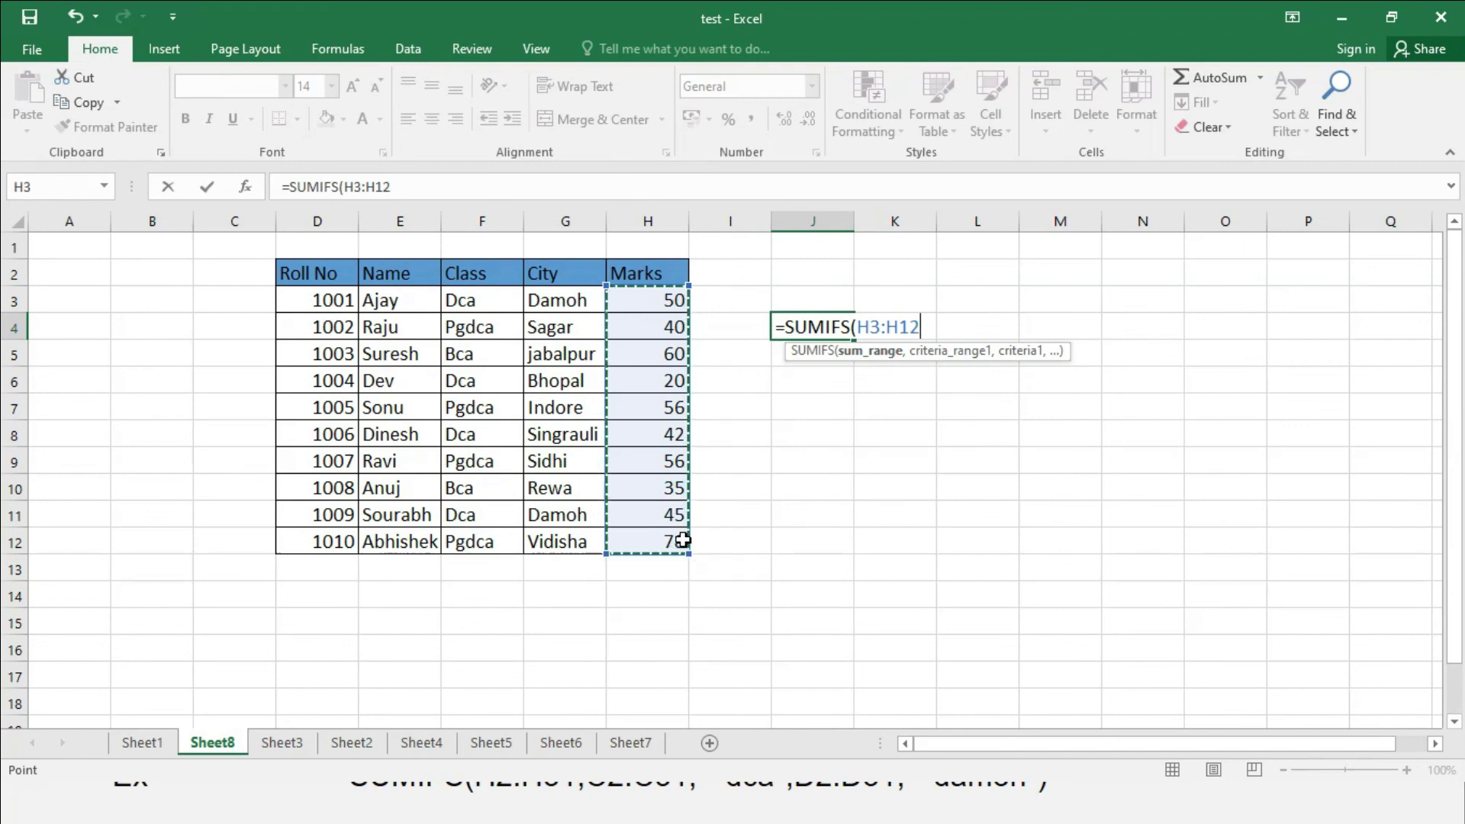
type(",")
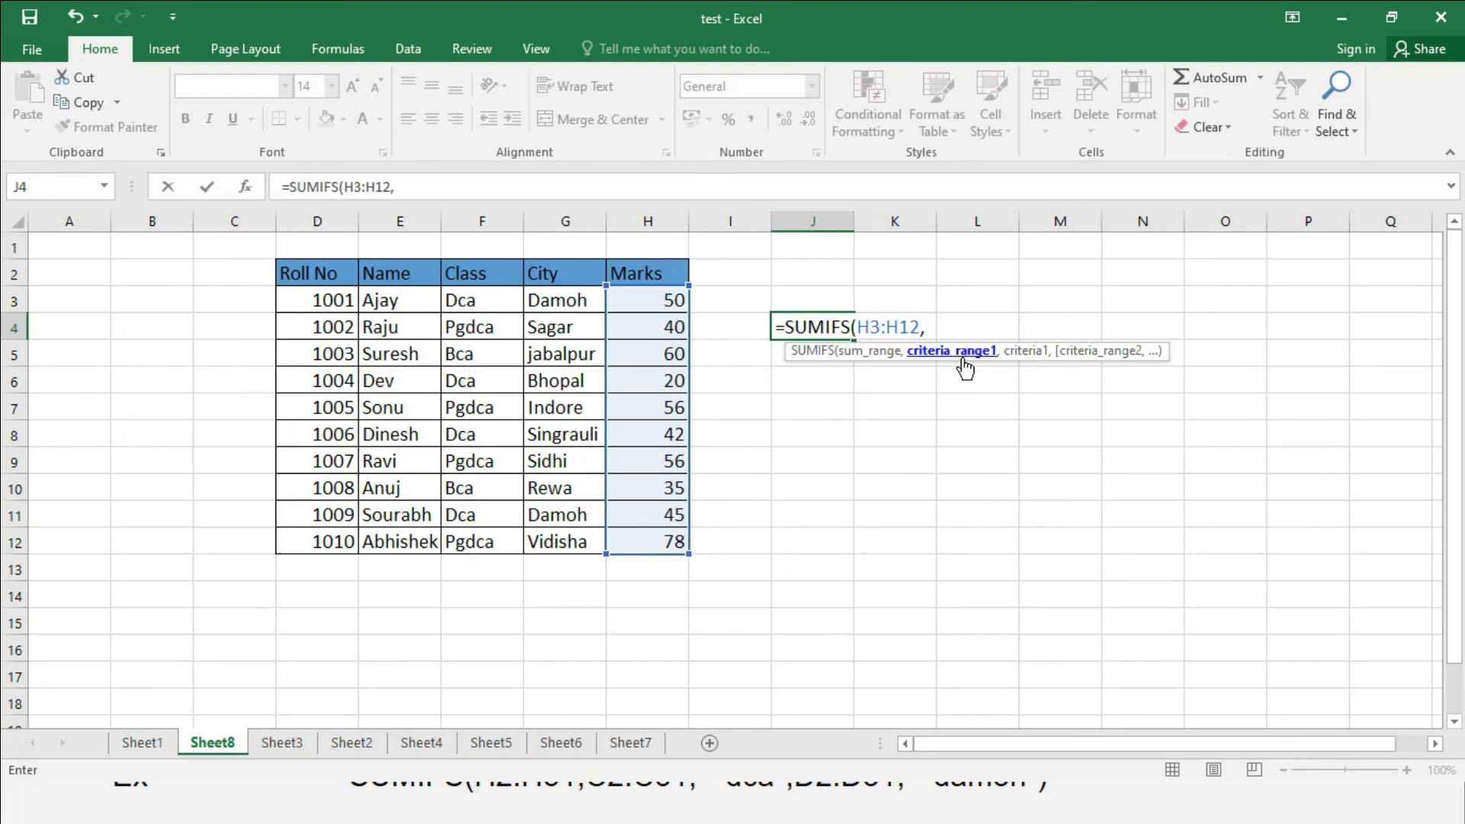
left_click_drag(466, 299, 467, 538)
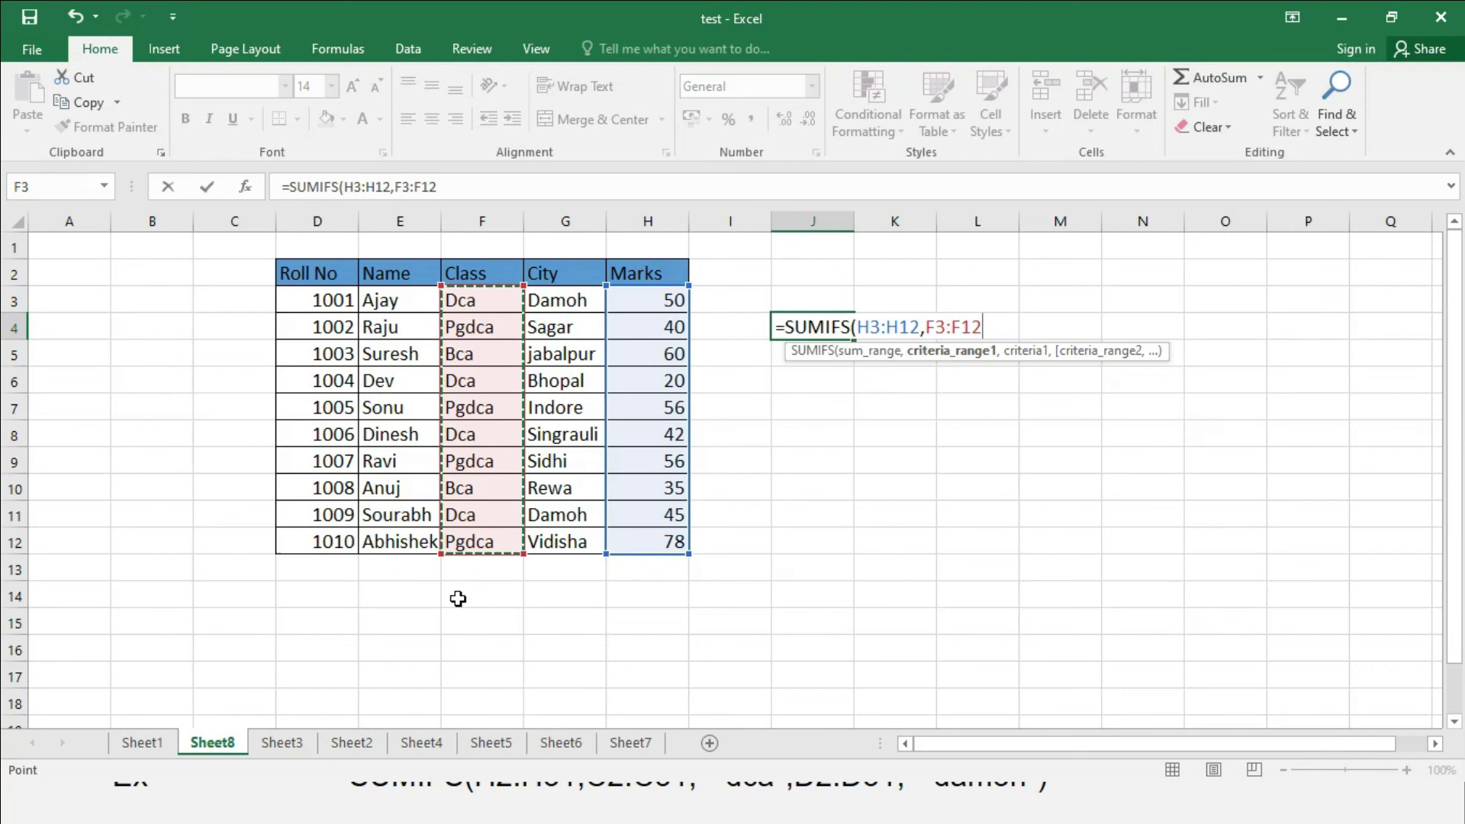
type(",")
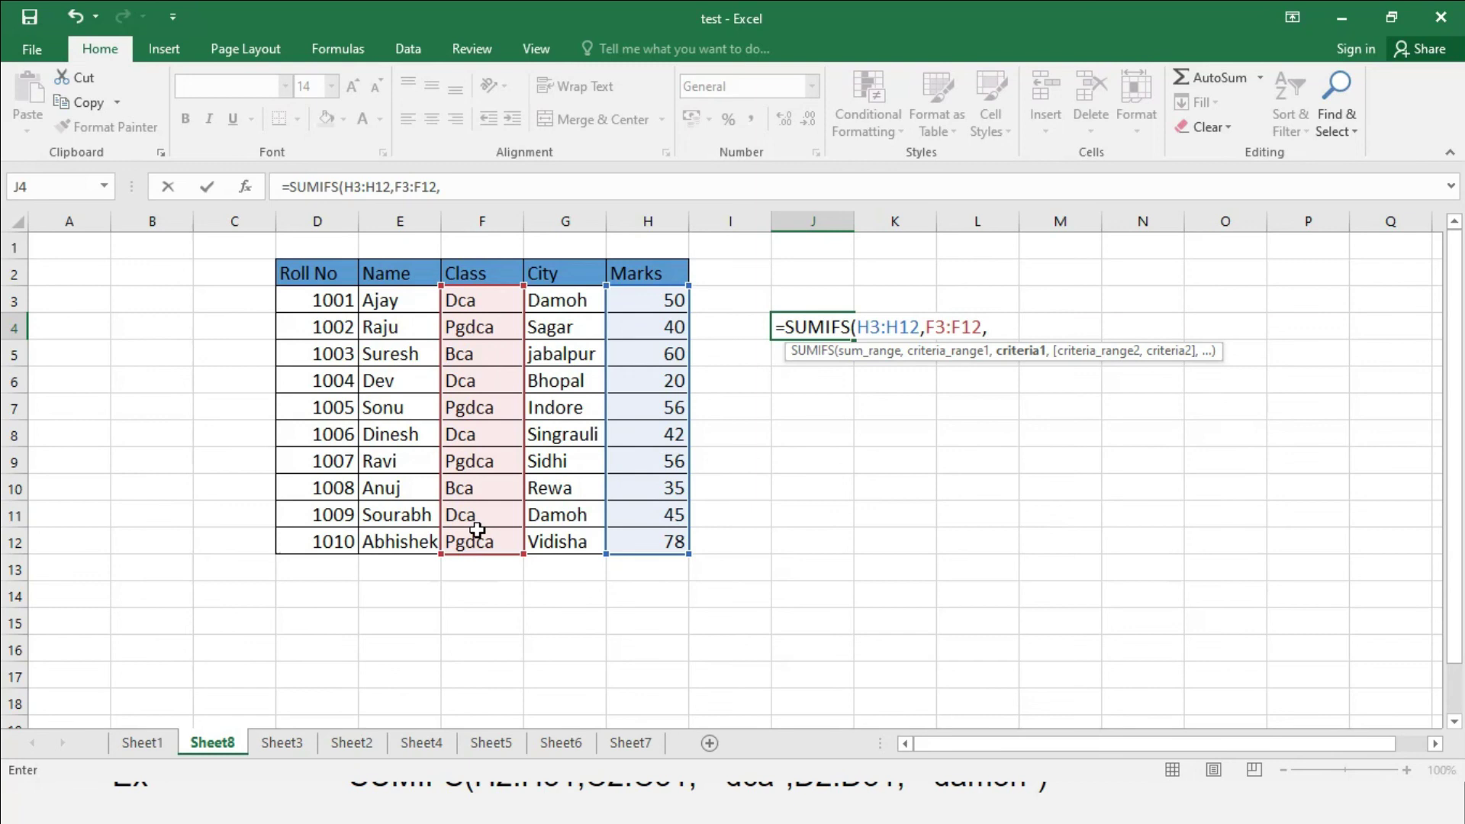
type("\"=dca\",")
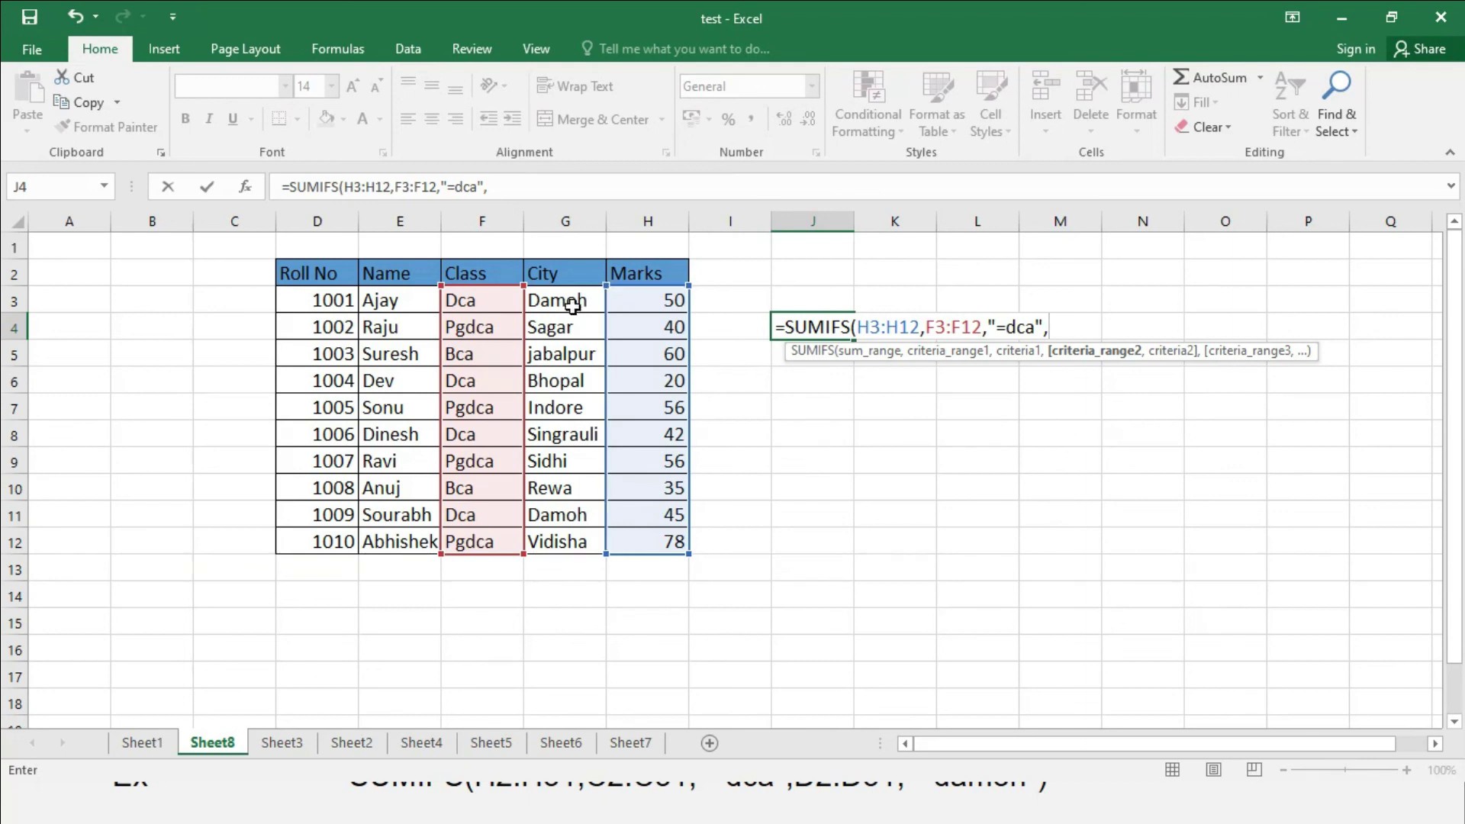
Step: Add the City condition G3:G12,"=damoh" to the SUMIFS formula in J4 and complete the entry
left_click_drag(563, 294, 571, 541)
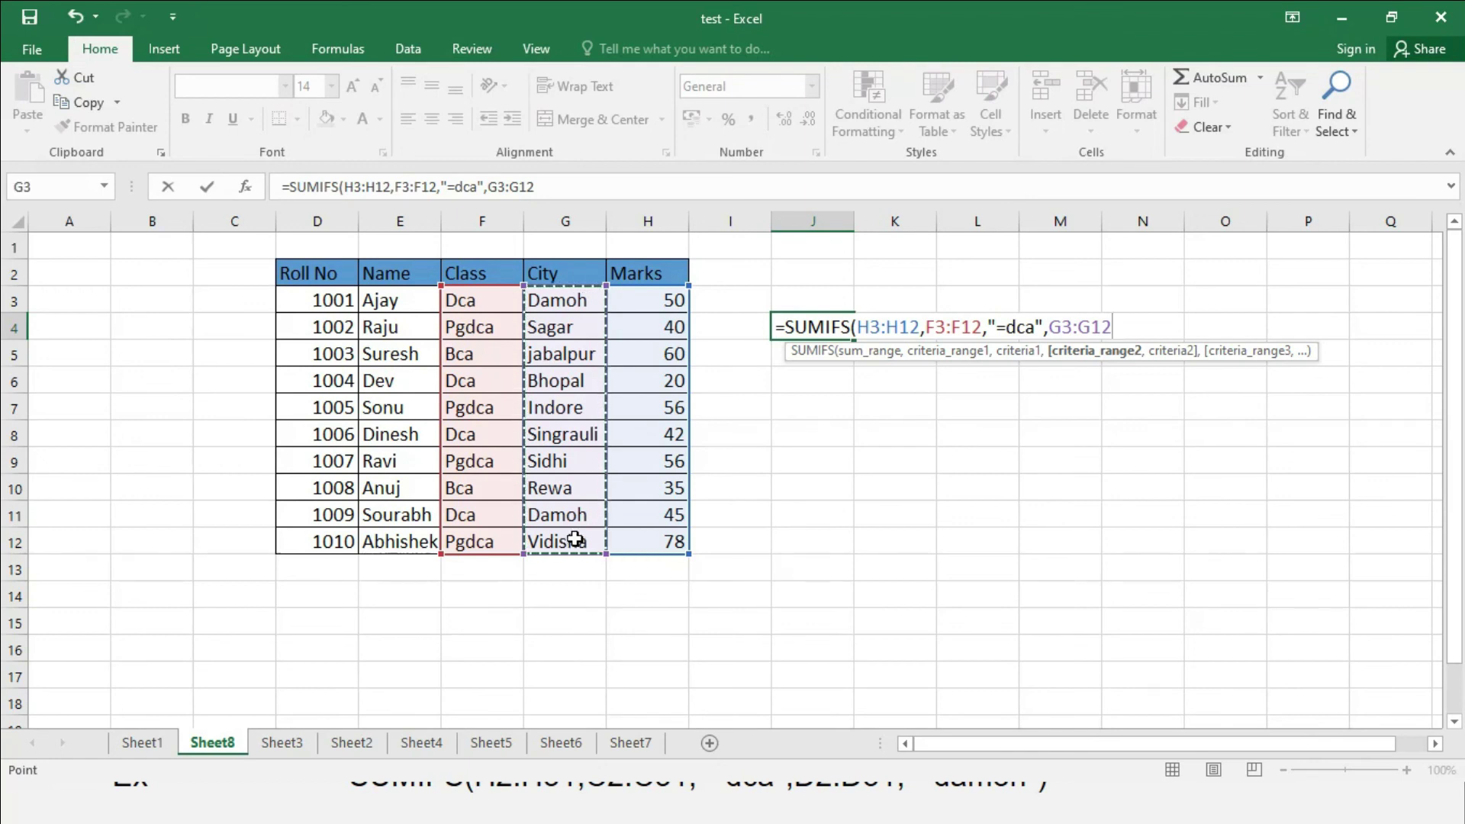
type(",")
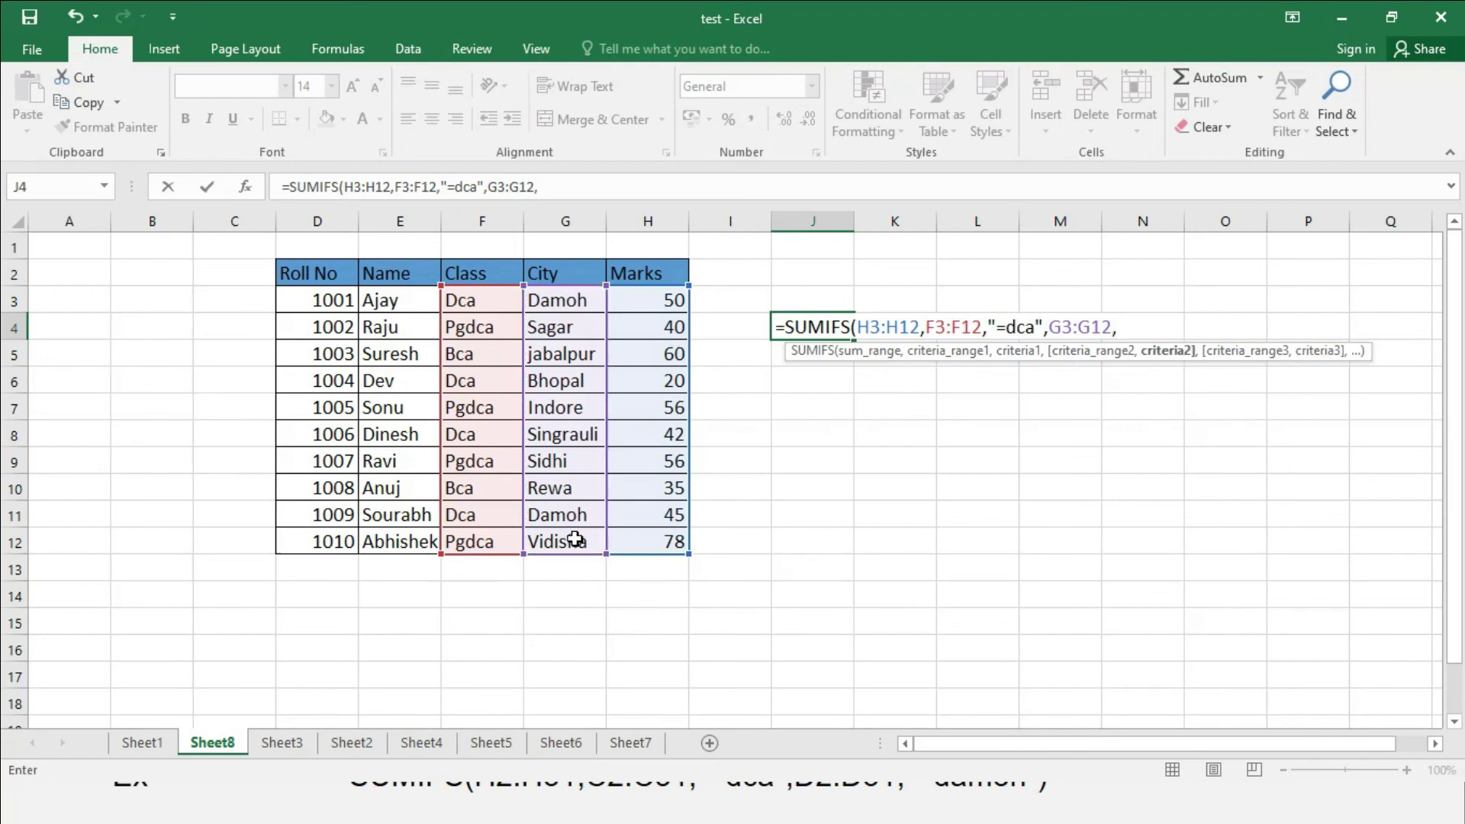
type("\"=damoh")
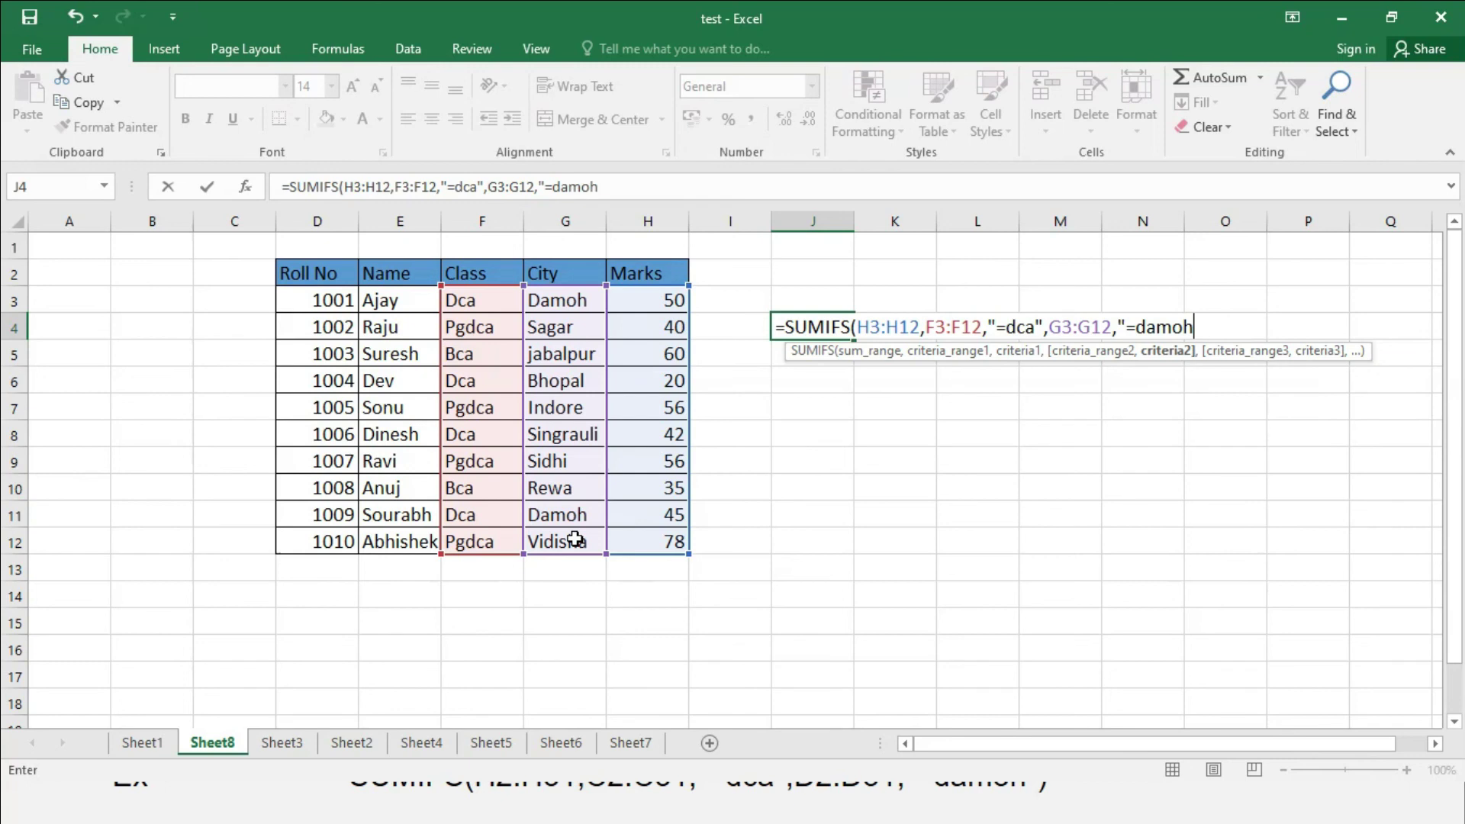
type("\"")
type(",")
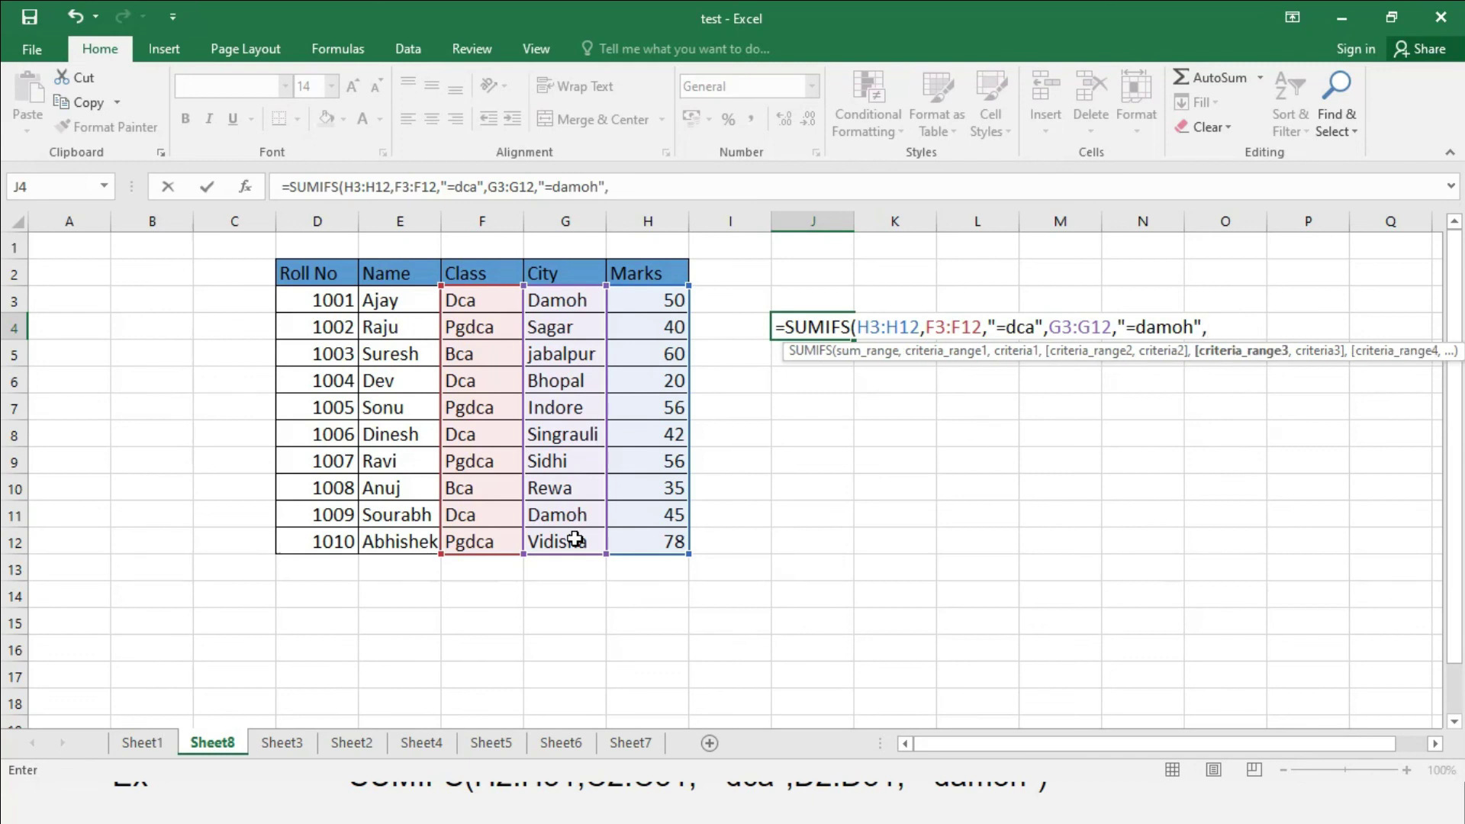
key("BackSpace")
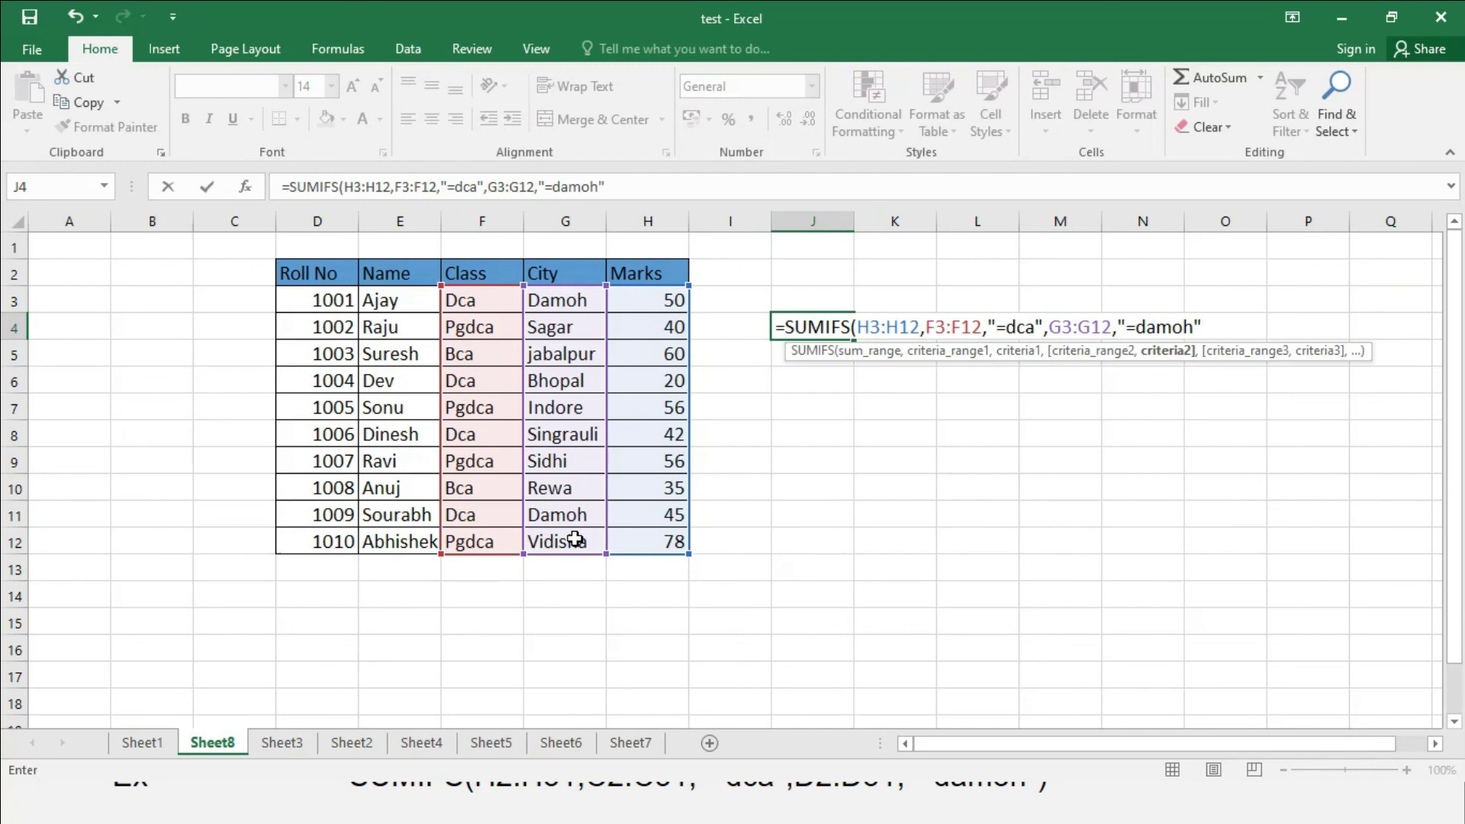
type(")")
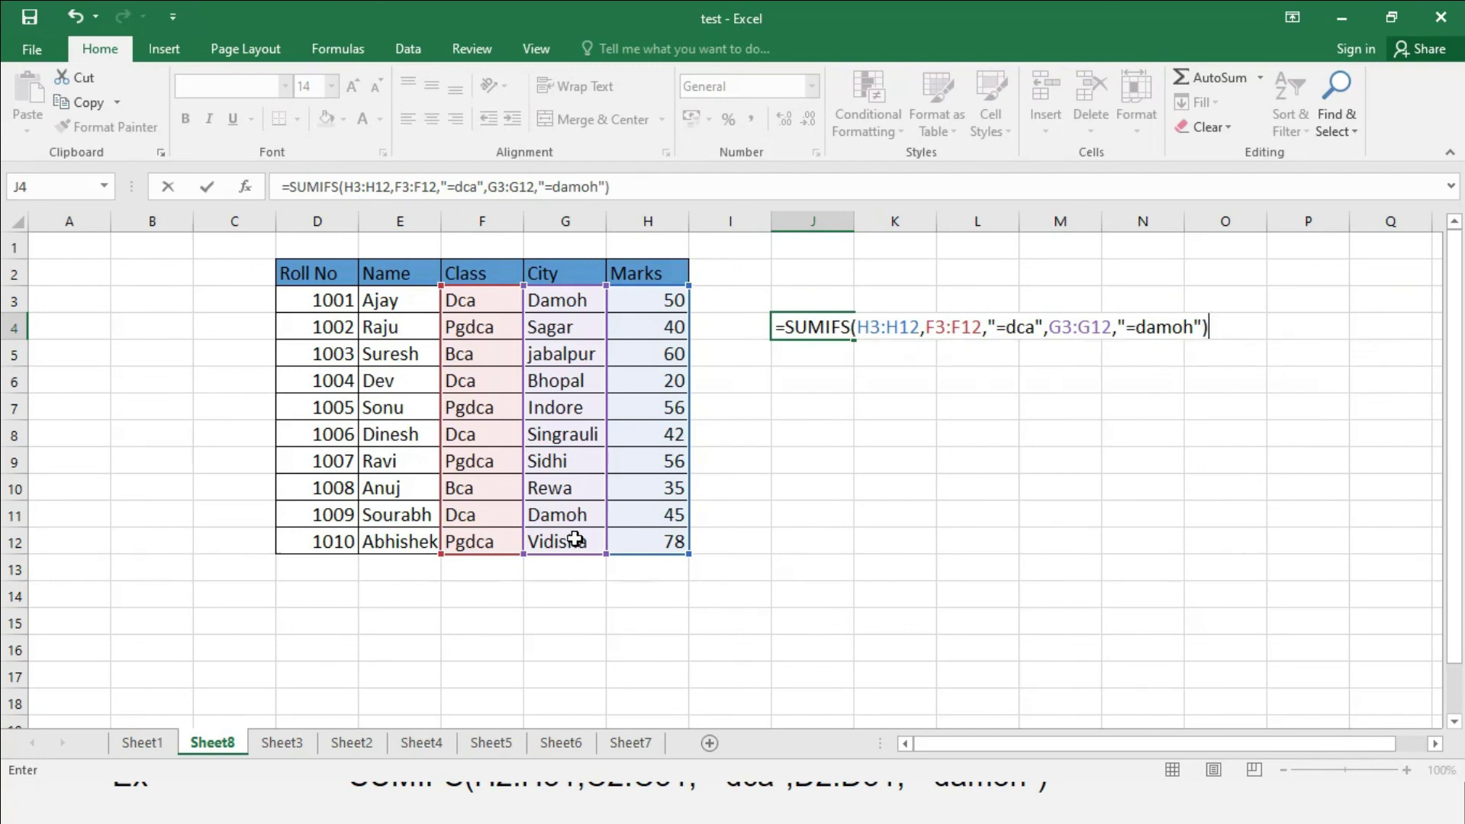
key("Return")
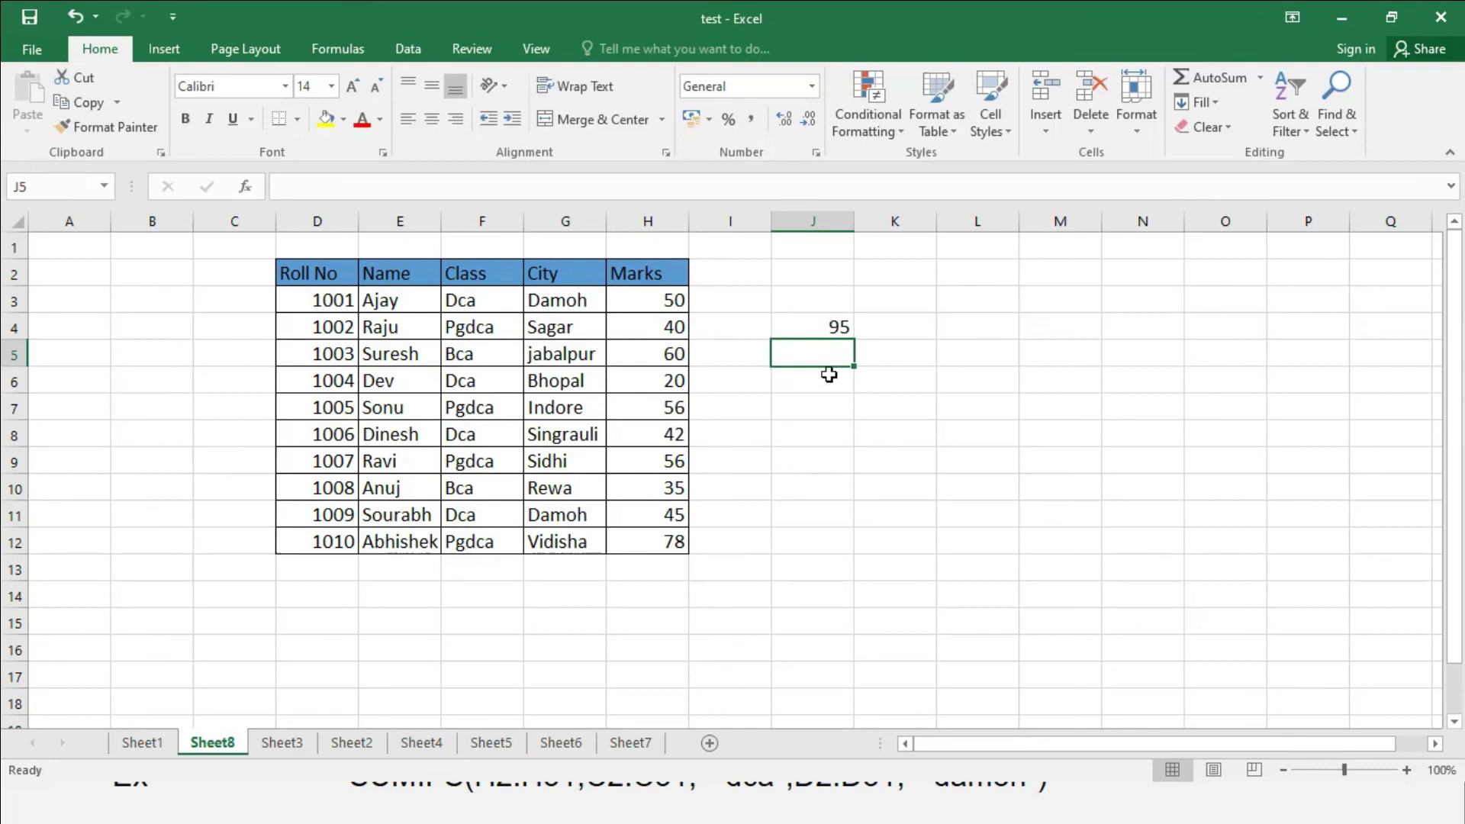
Step: Examine the sum range, criteria ranges and criteria of the SUMIFS formula in cell J4
double_click(825, 326)
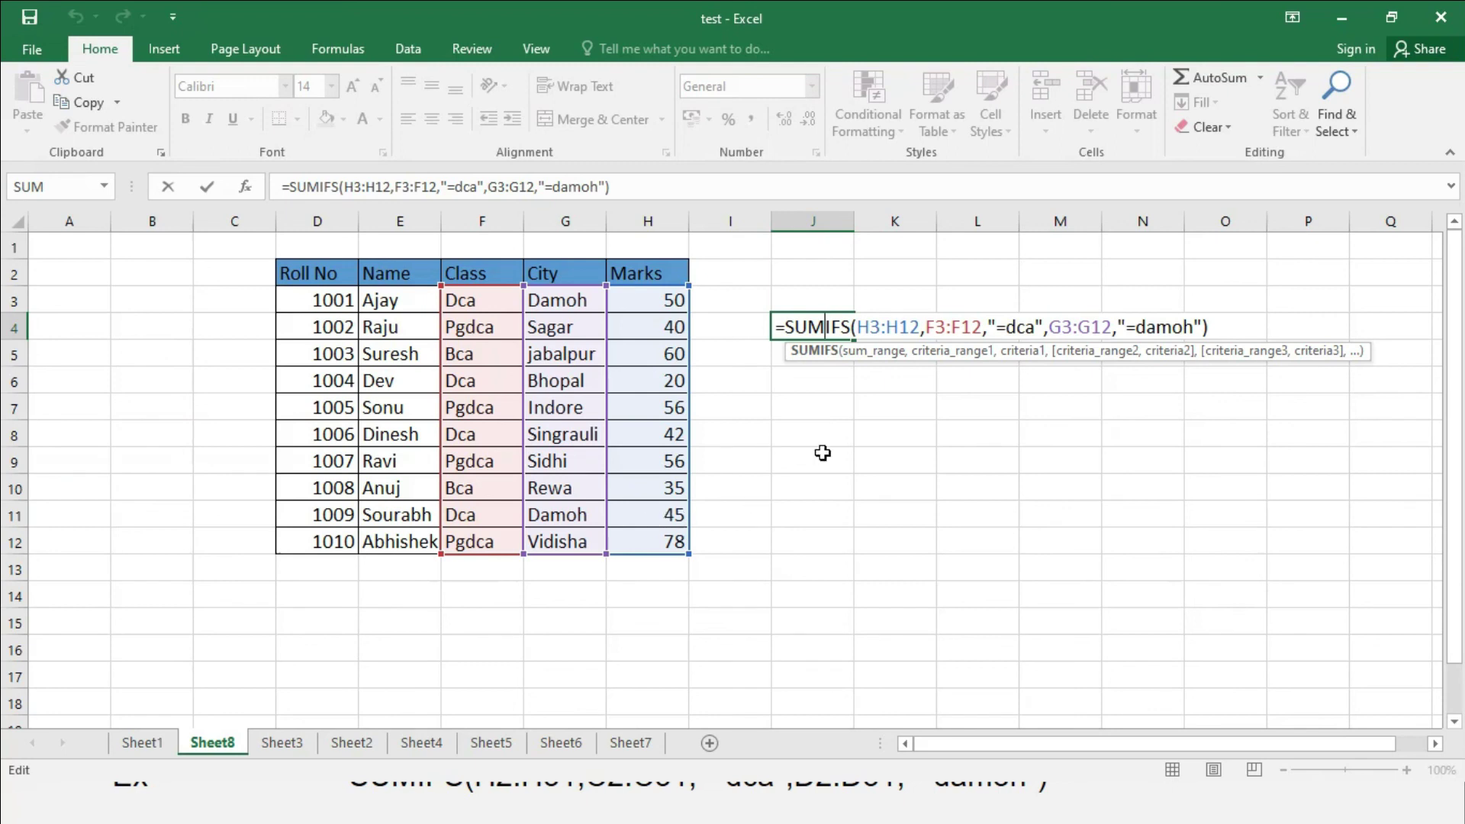
key("Return")
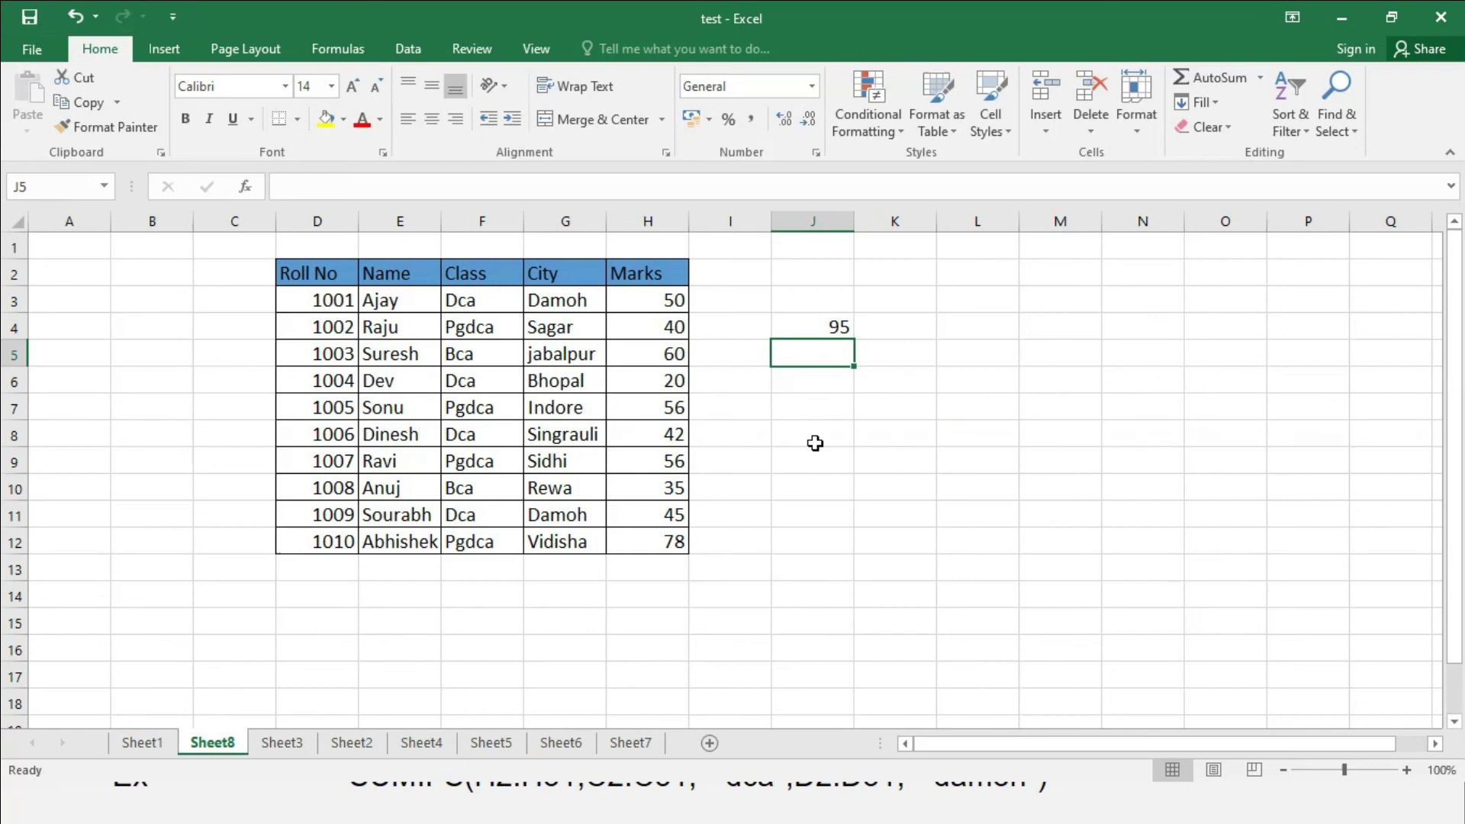
double_click(805, 328)
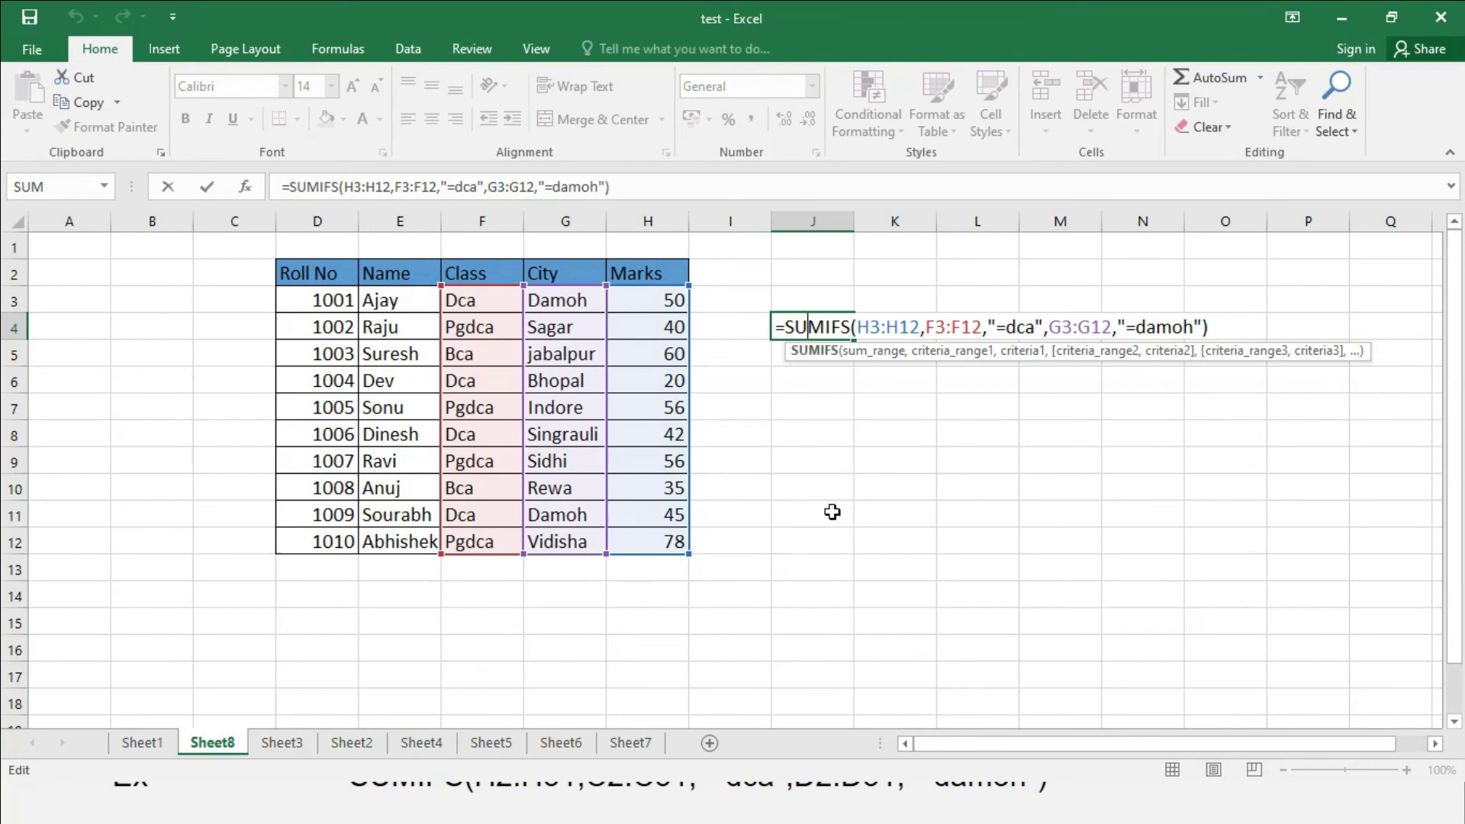